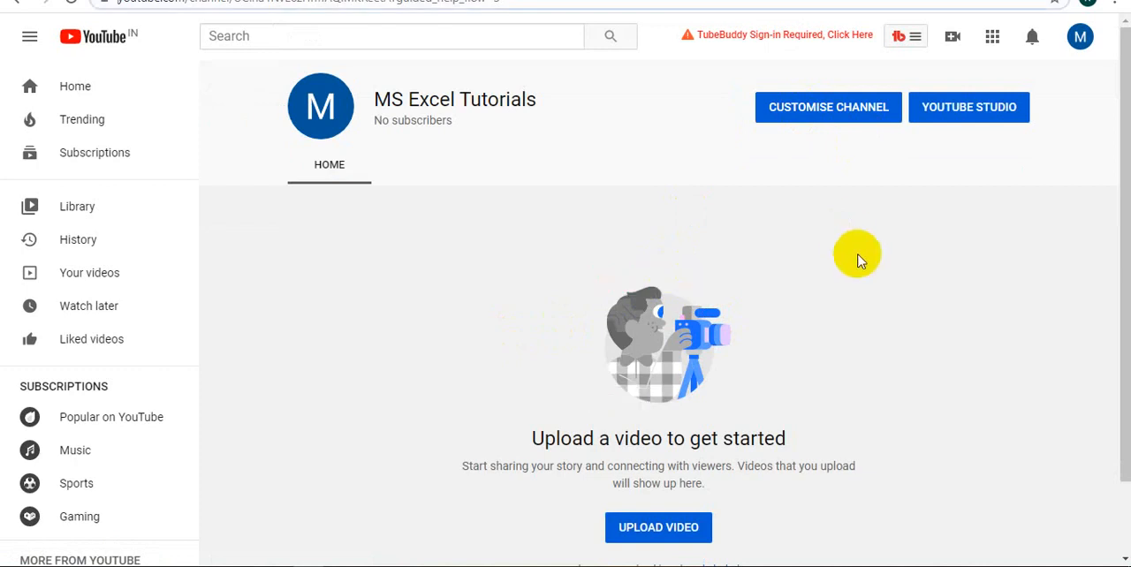
Customise the channel by adding the gallery photo of the yellow boat on blue water as its channel art
click(822, 110)
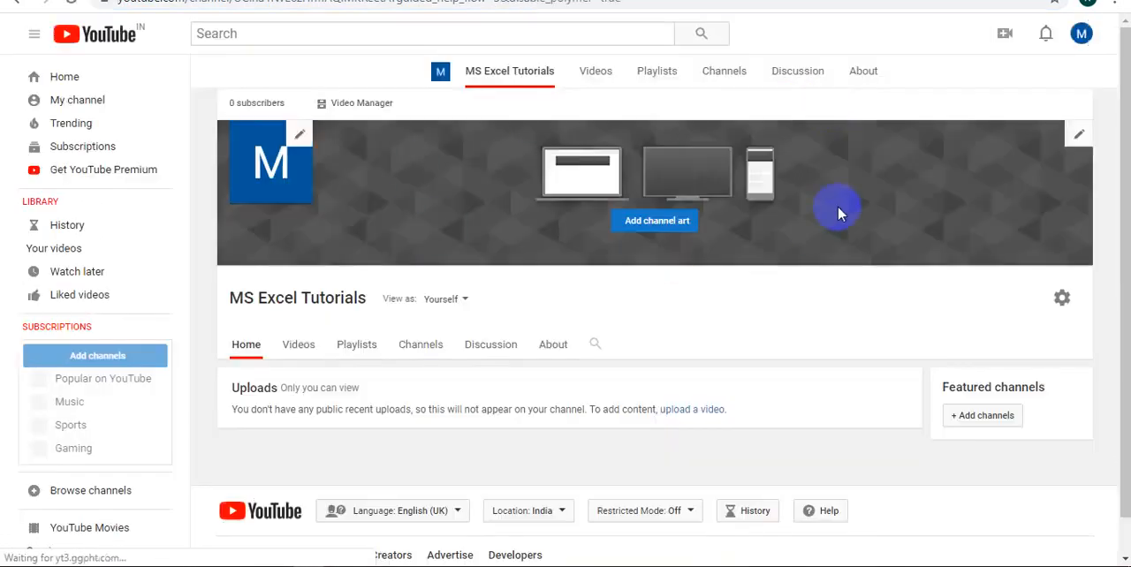
scroll(838, 212, down, 1)
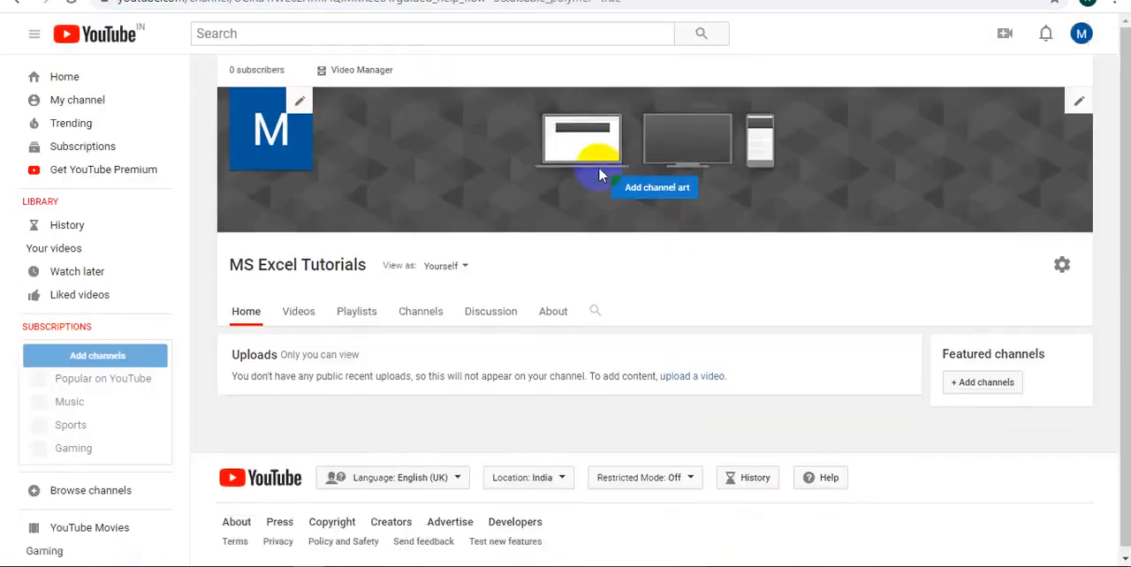
click(656, 189)
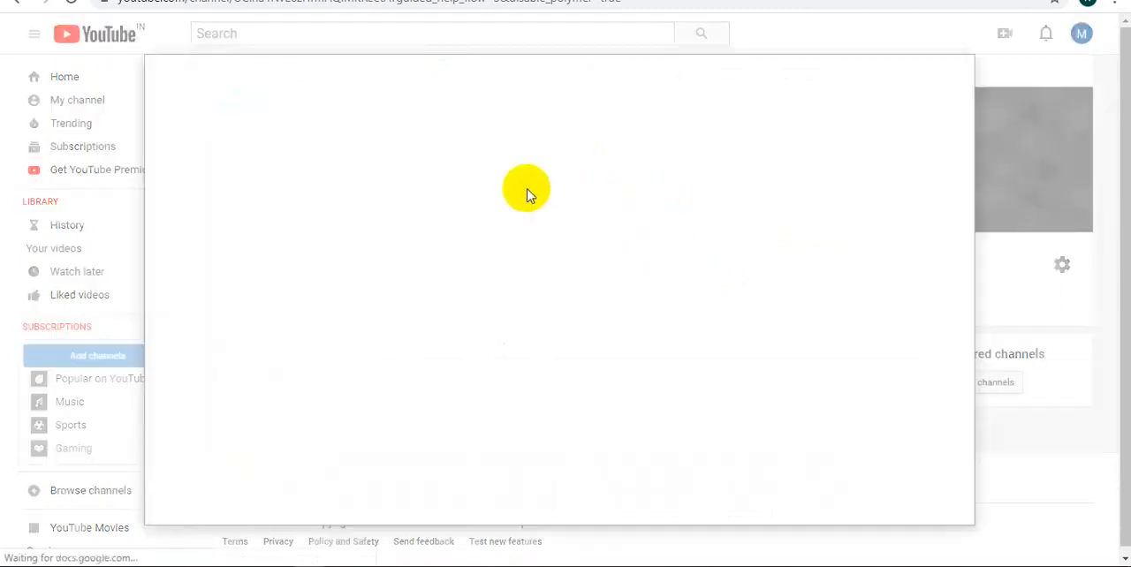
click(394, 128)
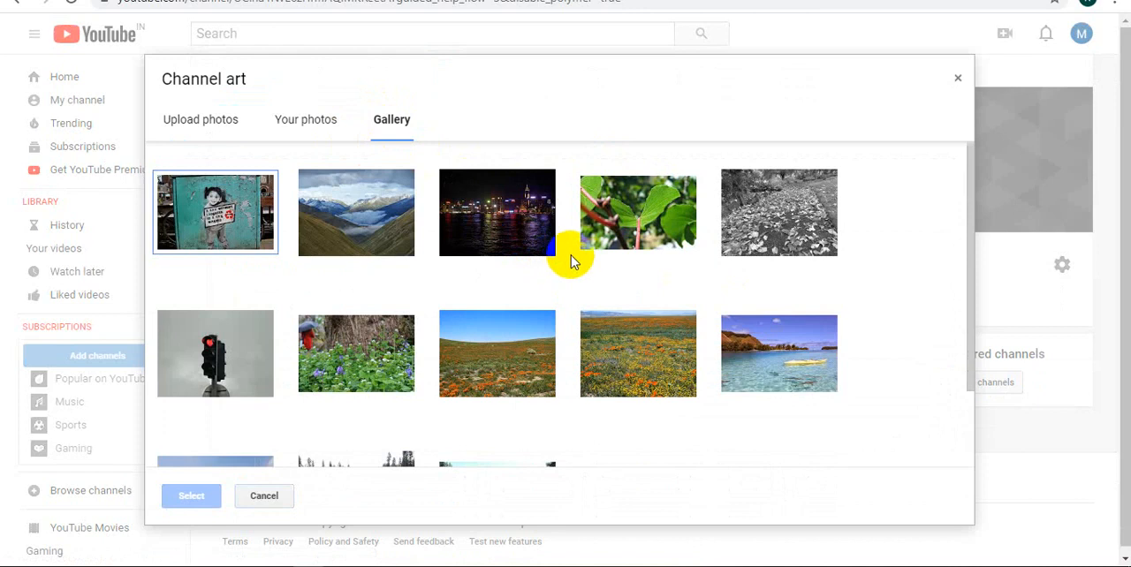
click(529, 240)
click(799, 357)
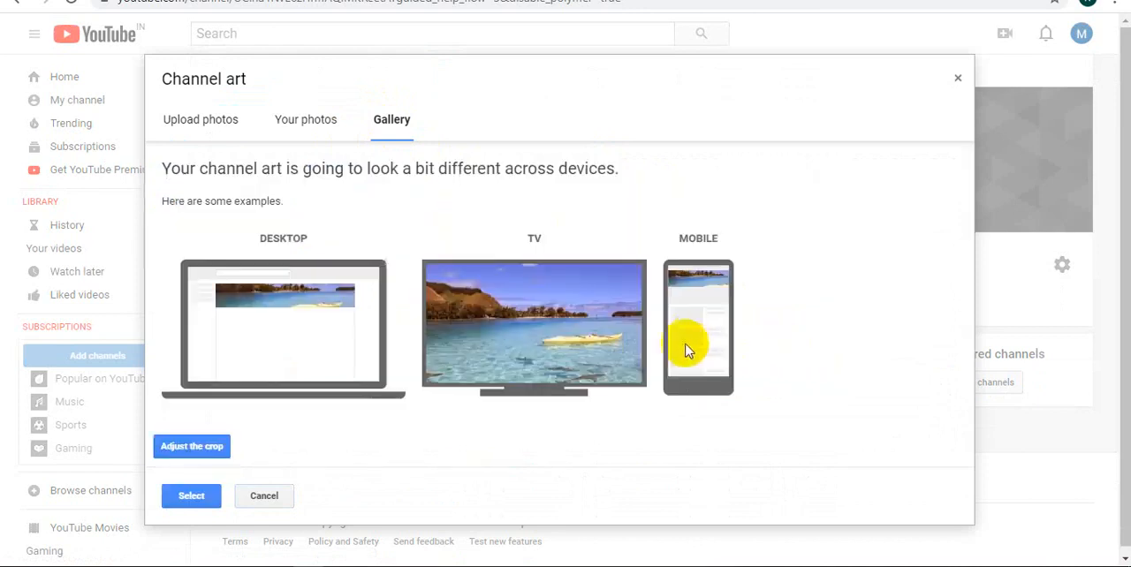
click(193, 495)
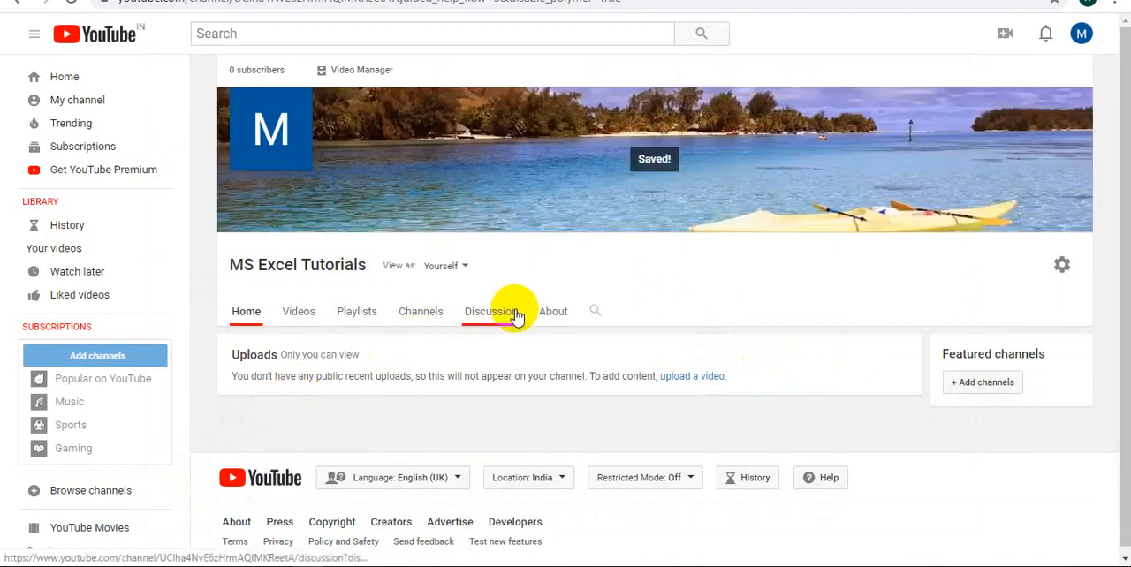
Open the Video Manager in Creator Studio Classic, dismissing the YouTube Studio introduction and skipping the feedback survey
click(362, 70)
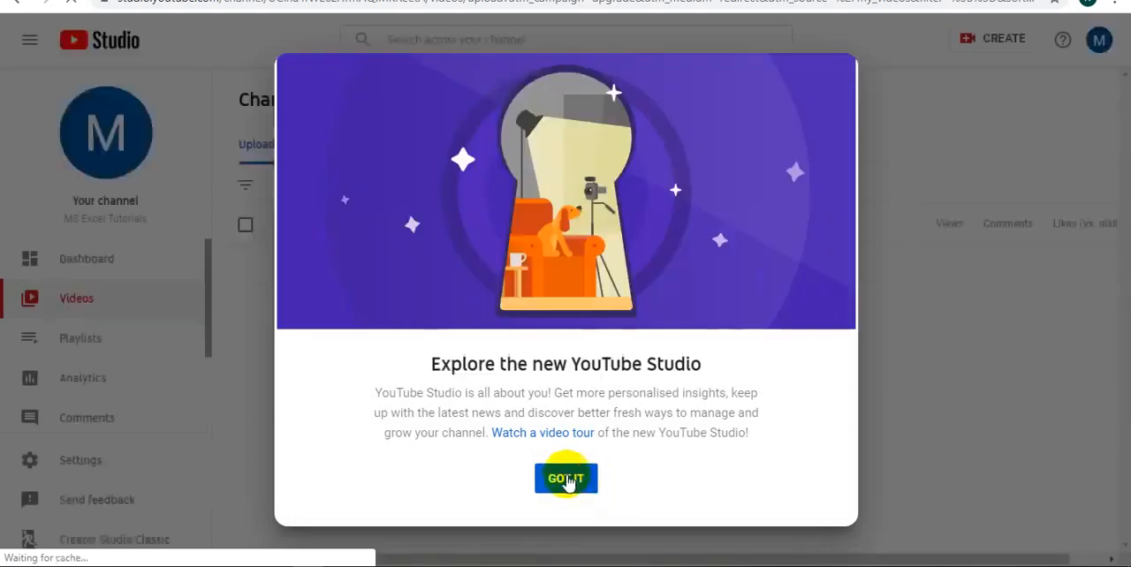
click(566, 480)
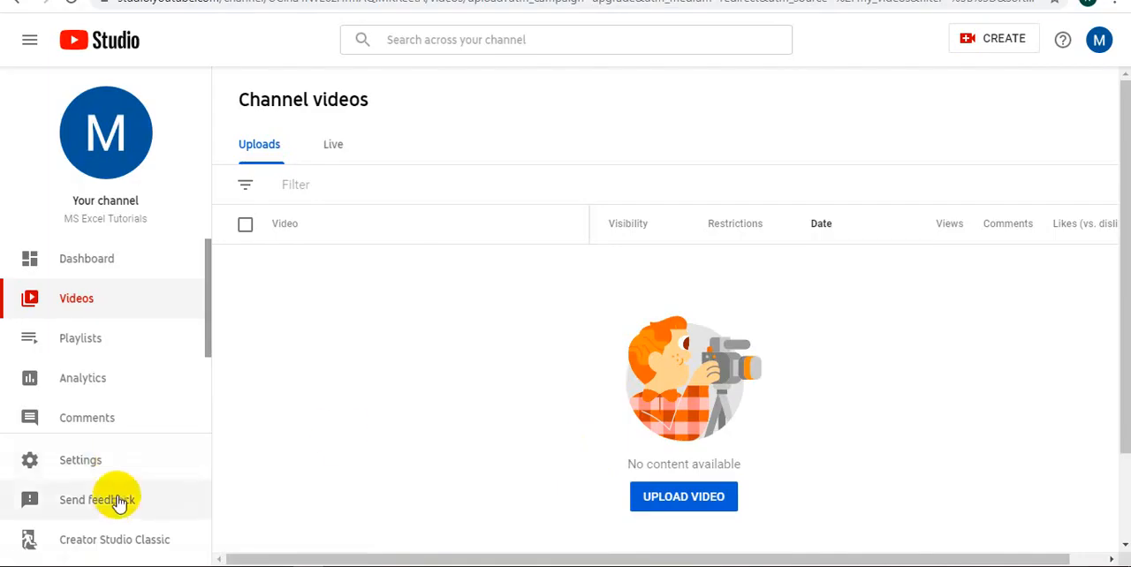
click(143, 541)
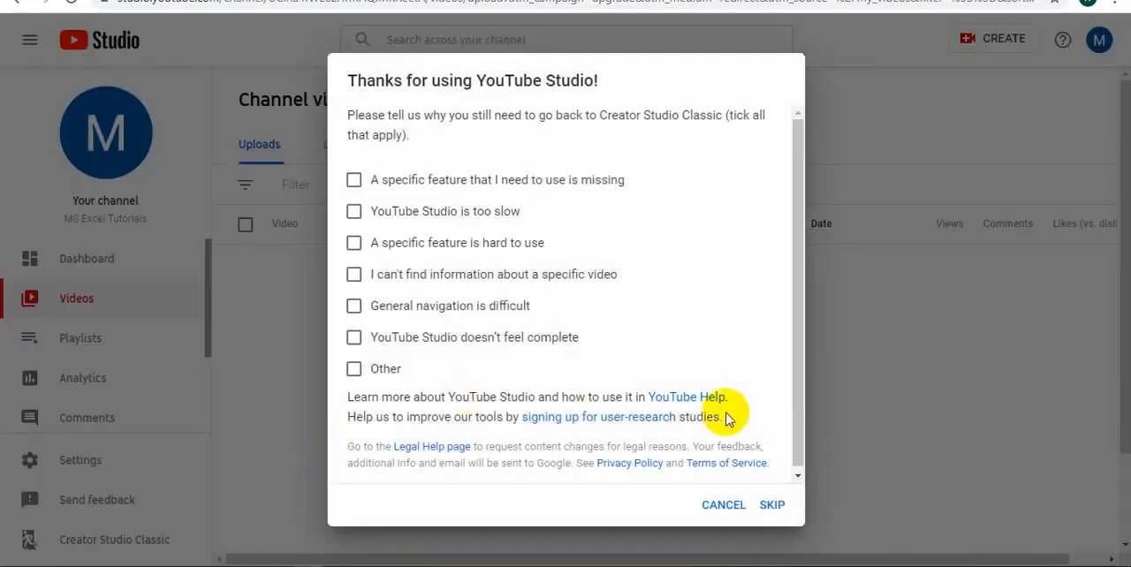
click(772, 507)
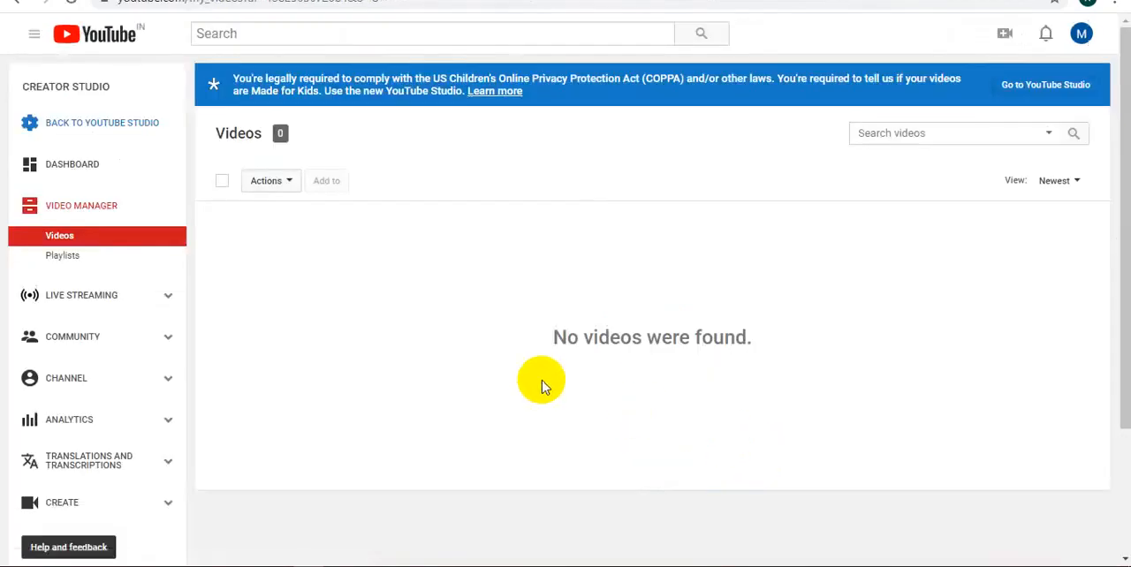
Go through the channel's Status and Features page to its advanced settings and set the country to India
click(79, 170)
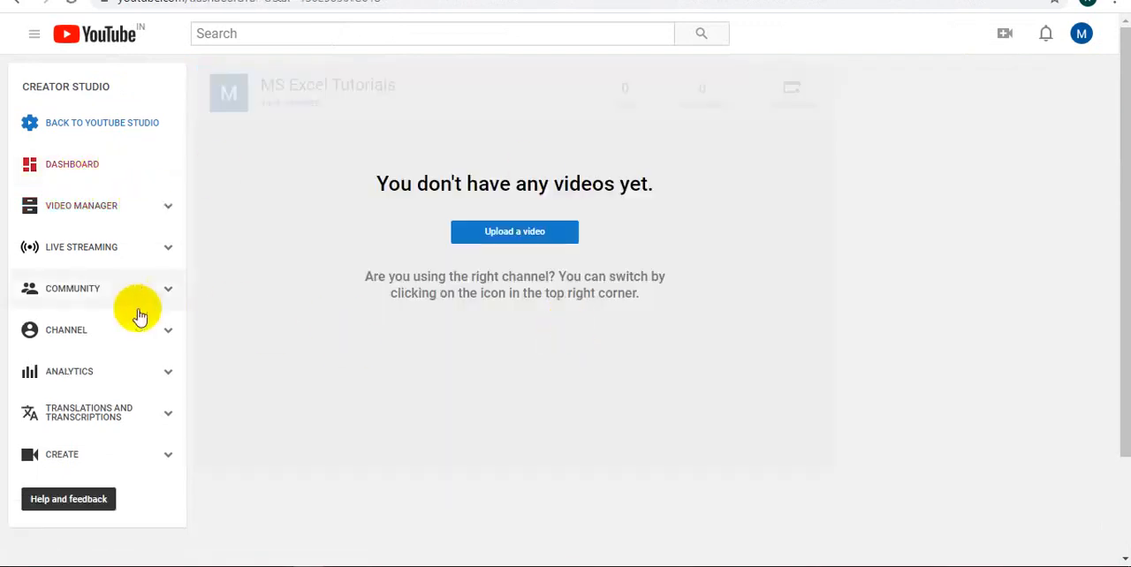
click(76, 335)
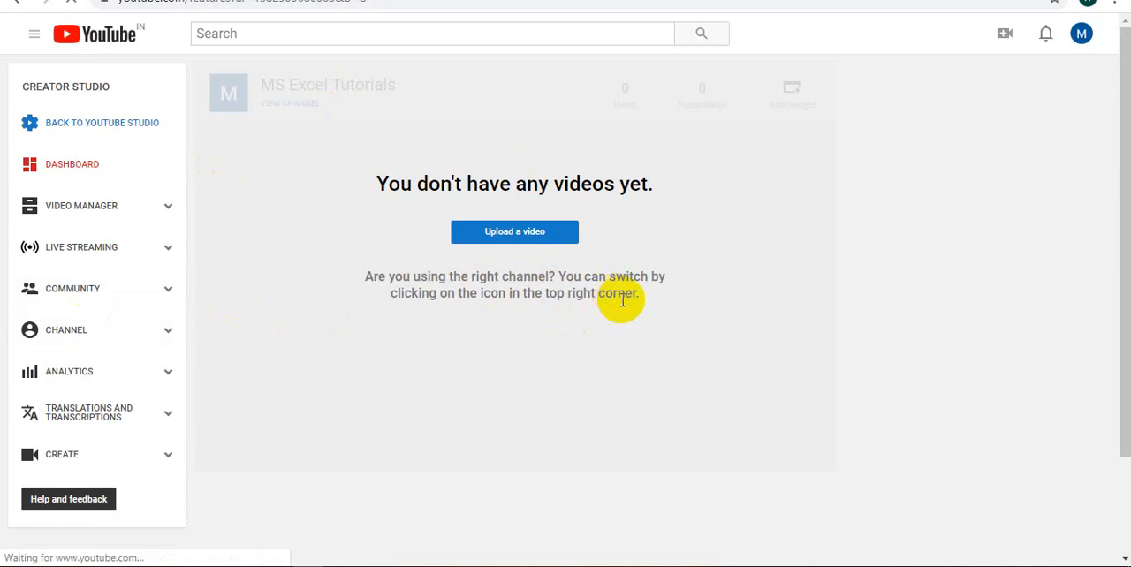
scroll(630, 365, down, 1)
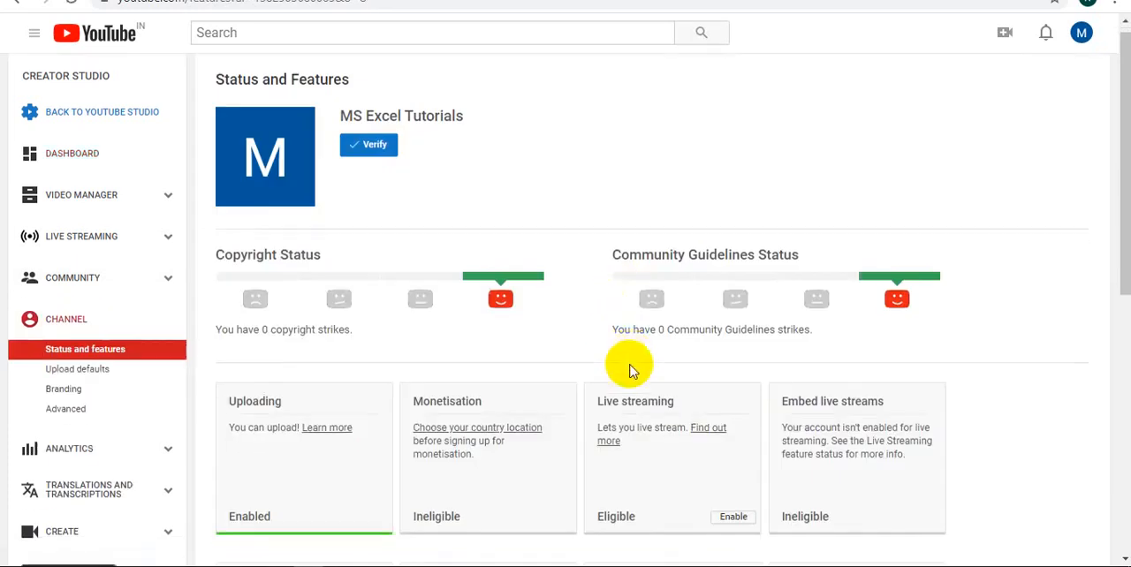
click(500, 358)
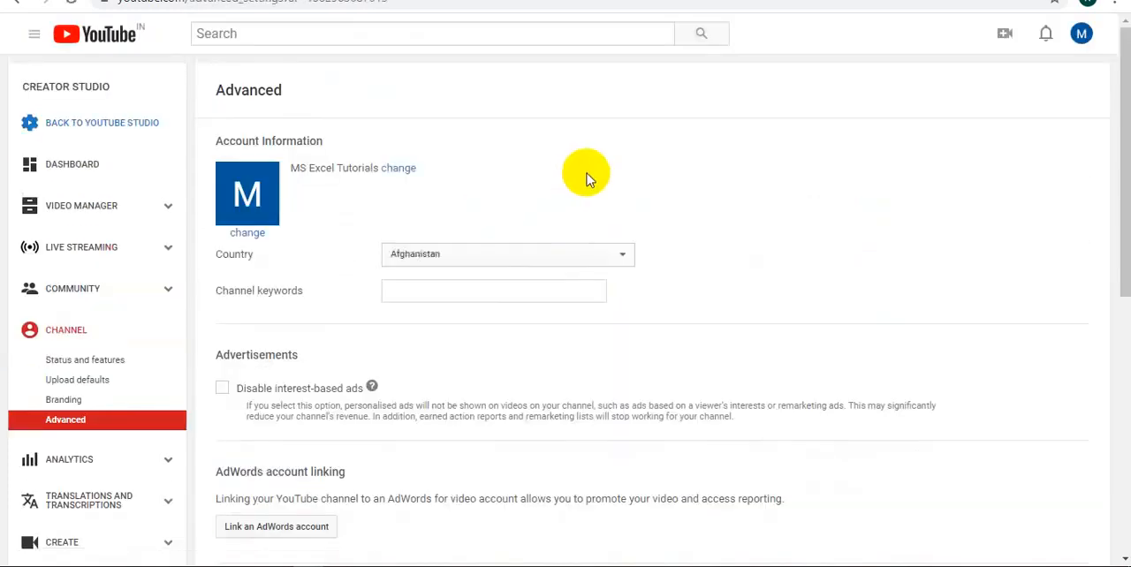
click(499, 254)
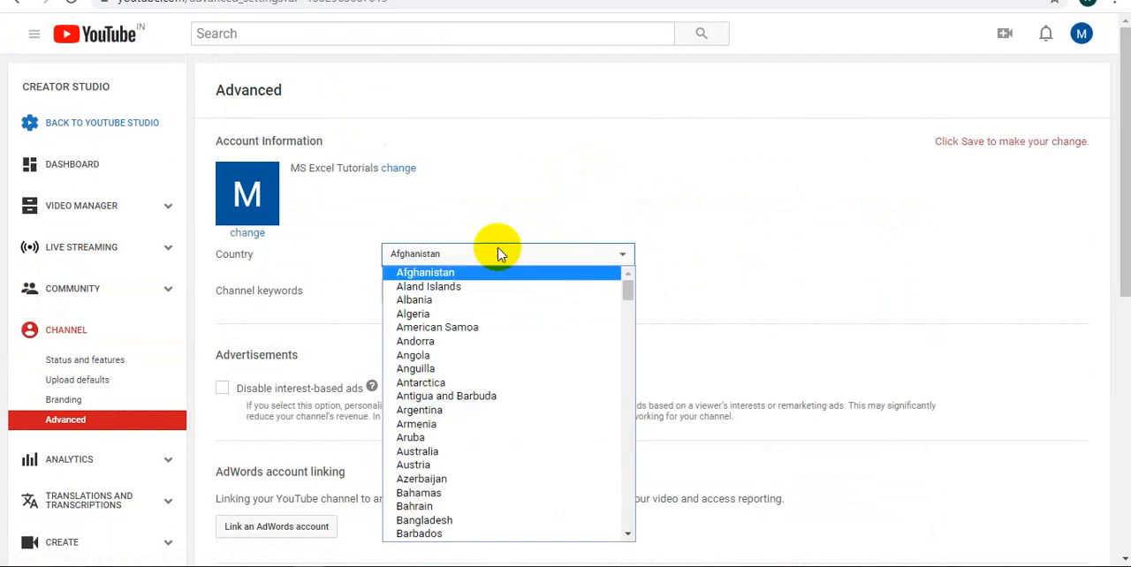
key(i)
key(n)
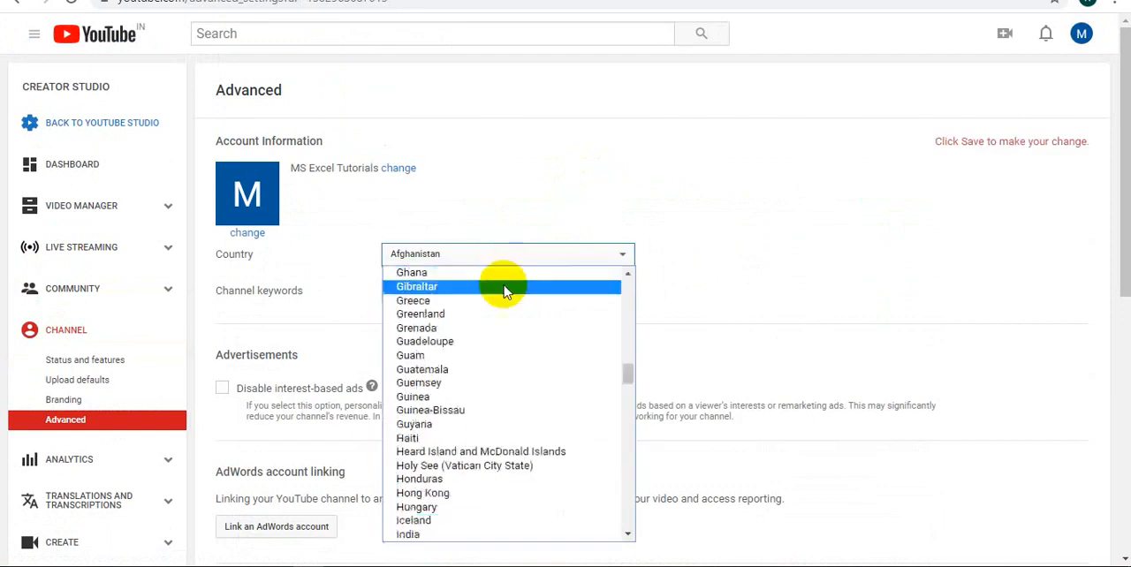
click(436, 534)
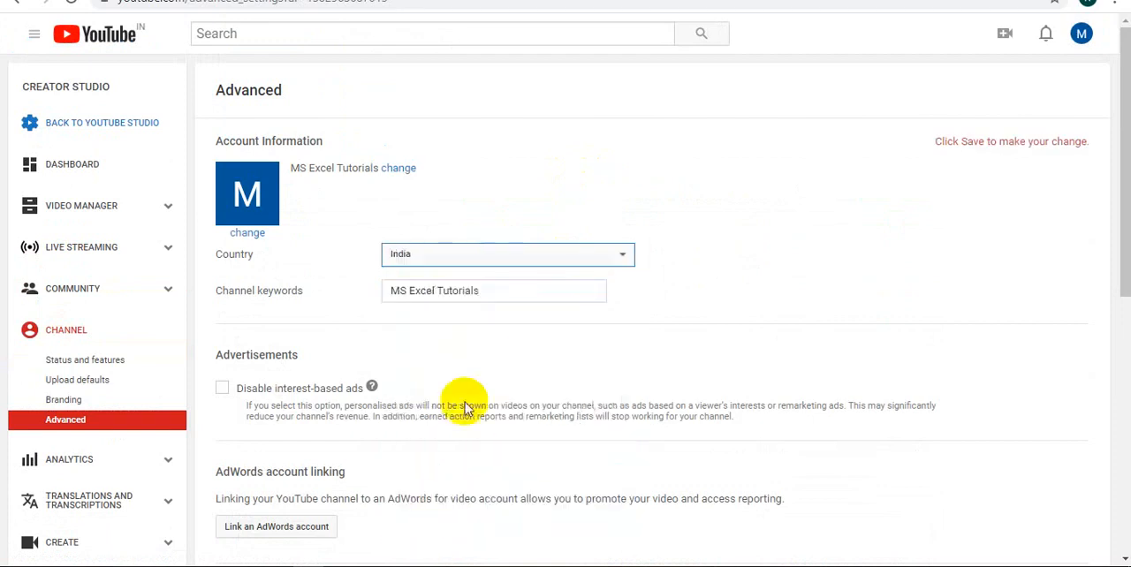
Enter the channel keywords "MS Excel Tutorials, Excel Video Tricks, Excel Knowledge, Excel Expert, Excel Tutorials,"
click(520, 289)
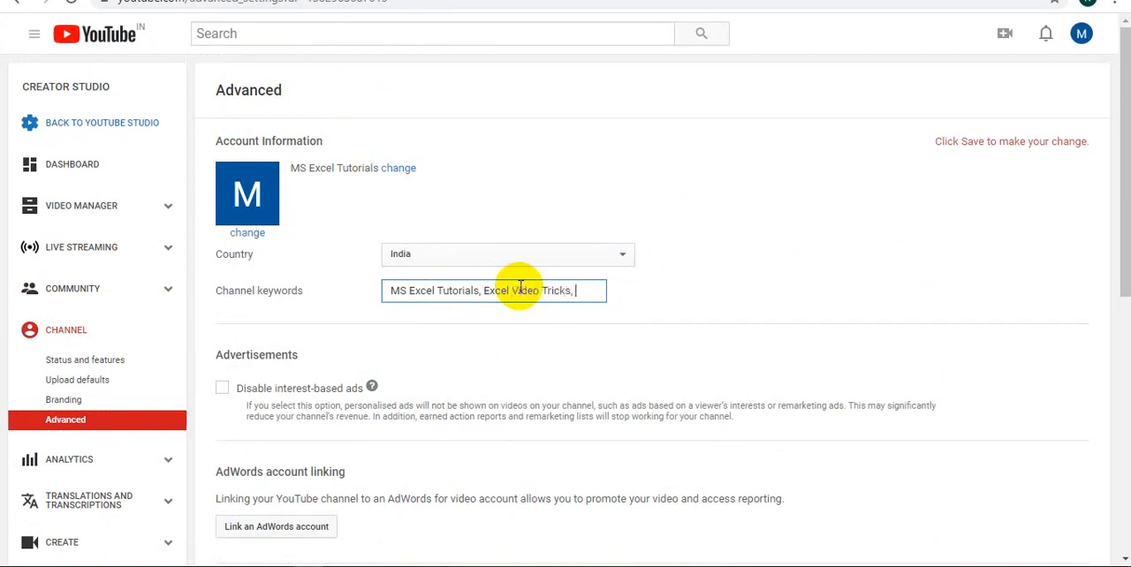
text(el)
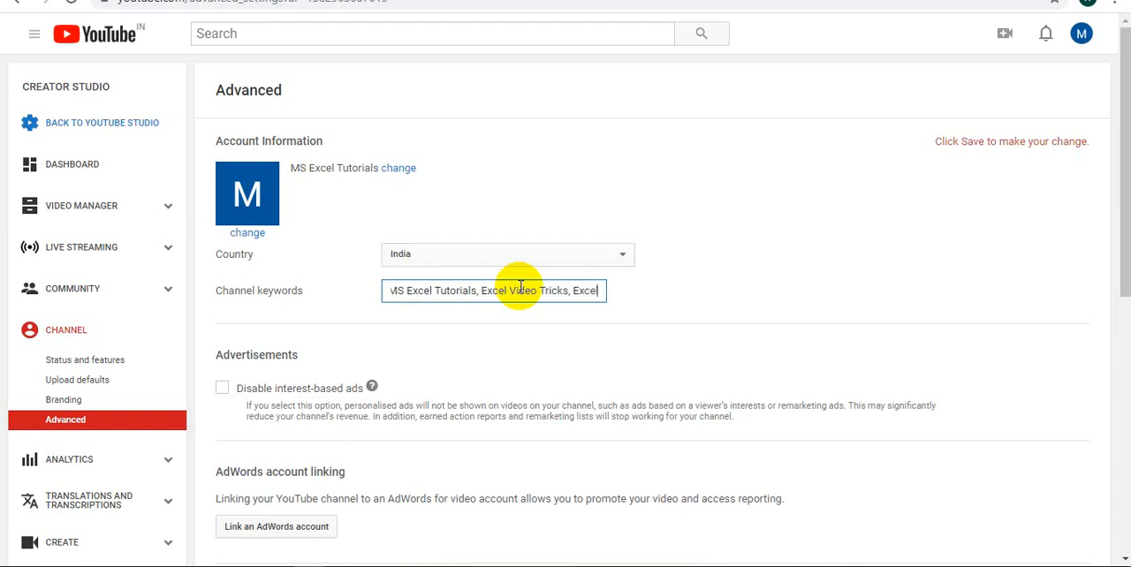
text( Kn)
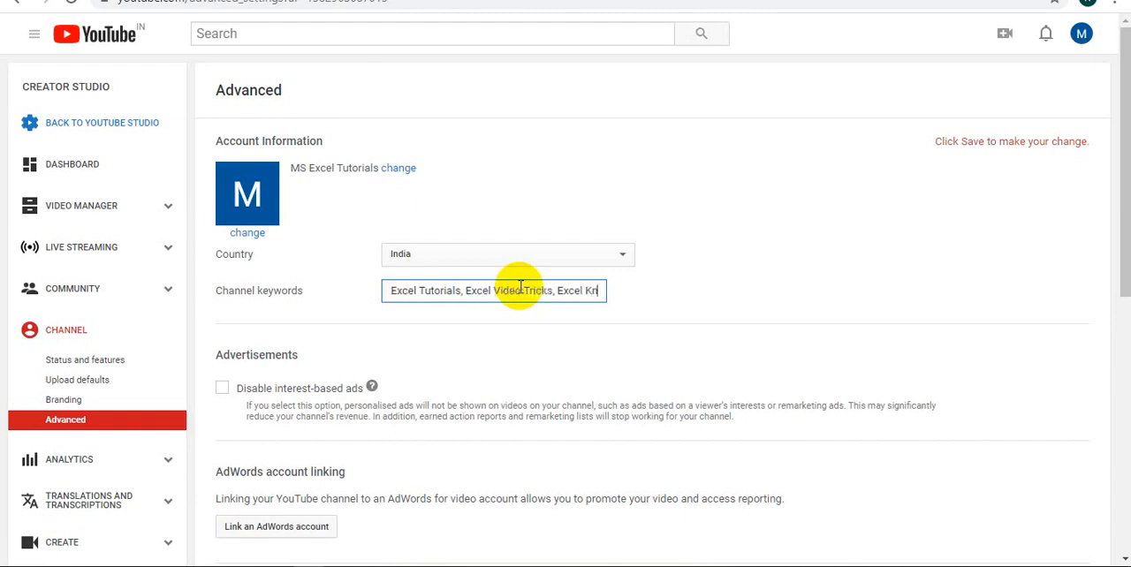
text(owledge)
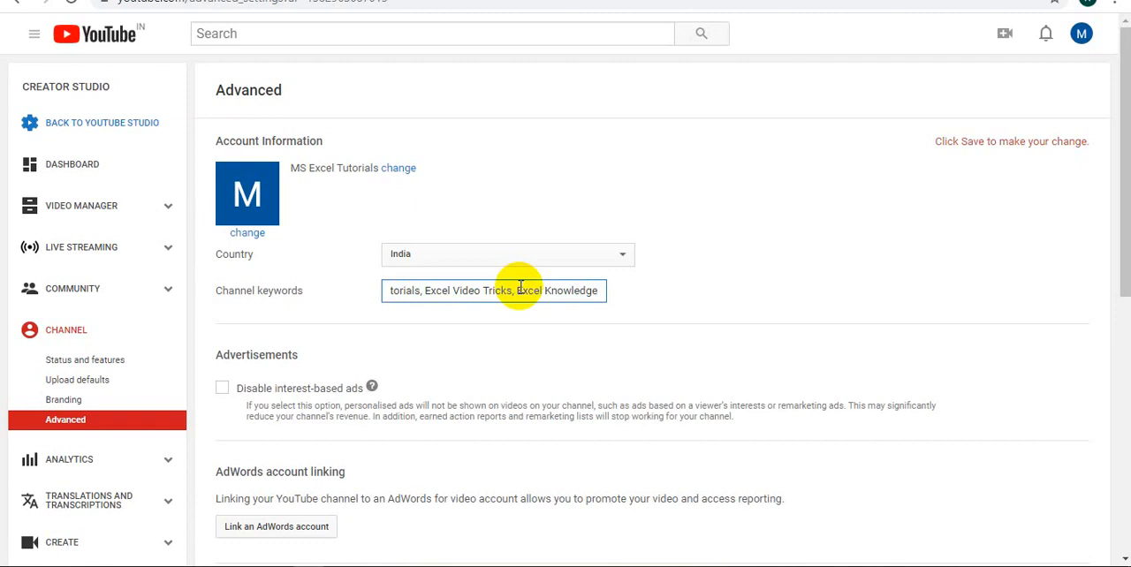
text(, )
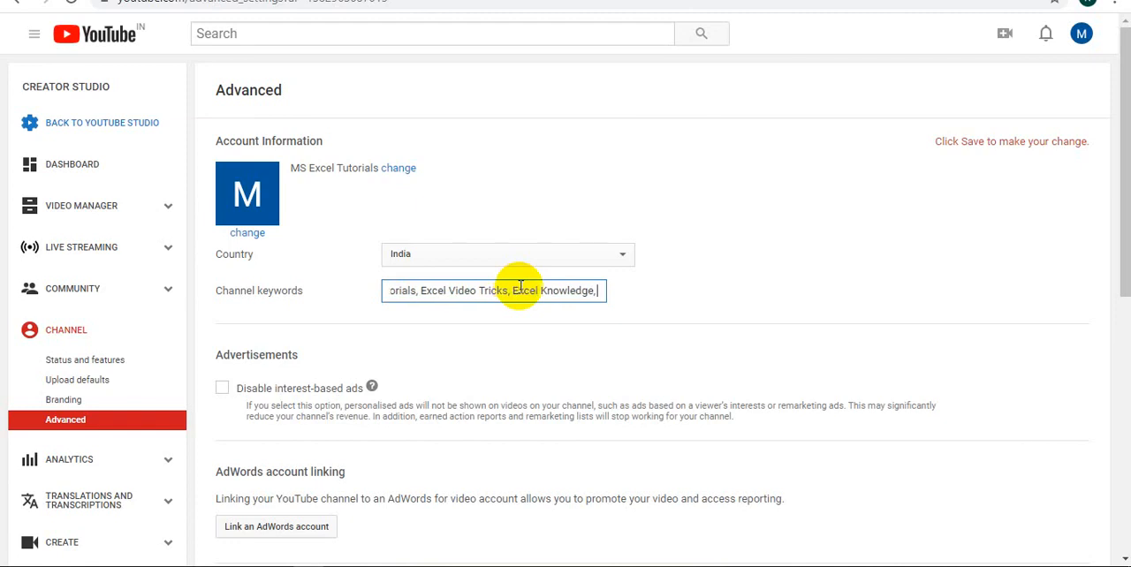
text(Excel E)
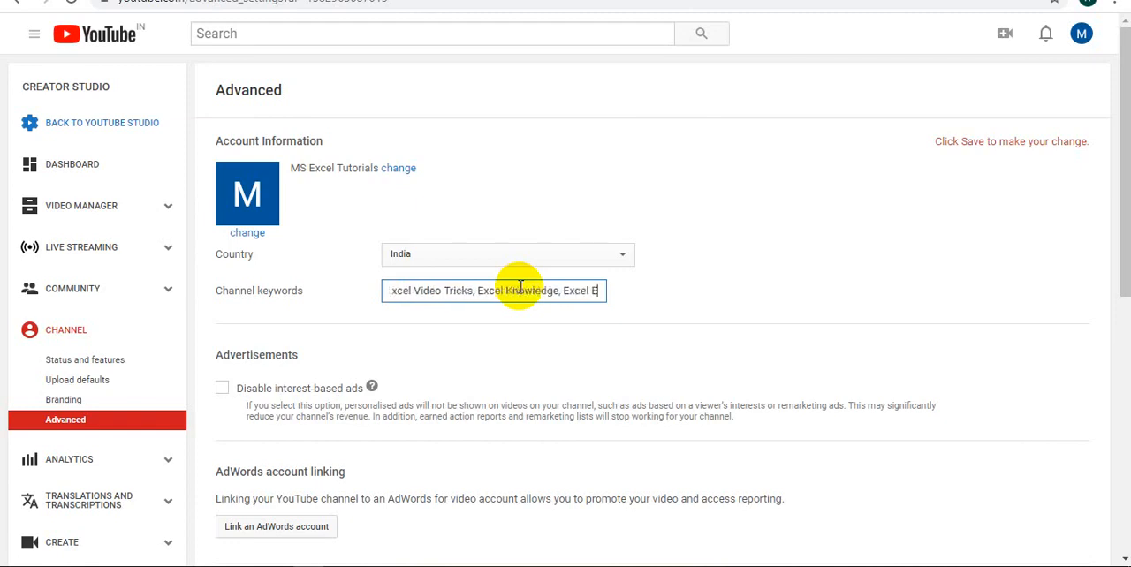
text(xpert)
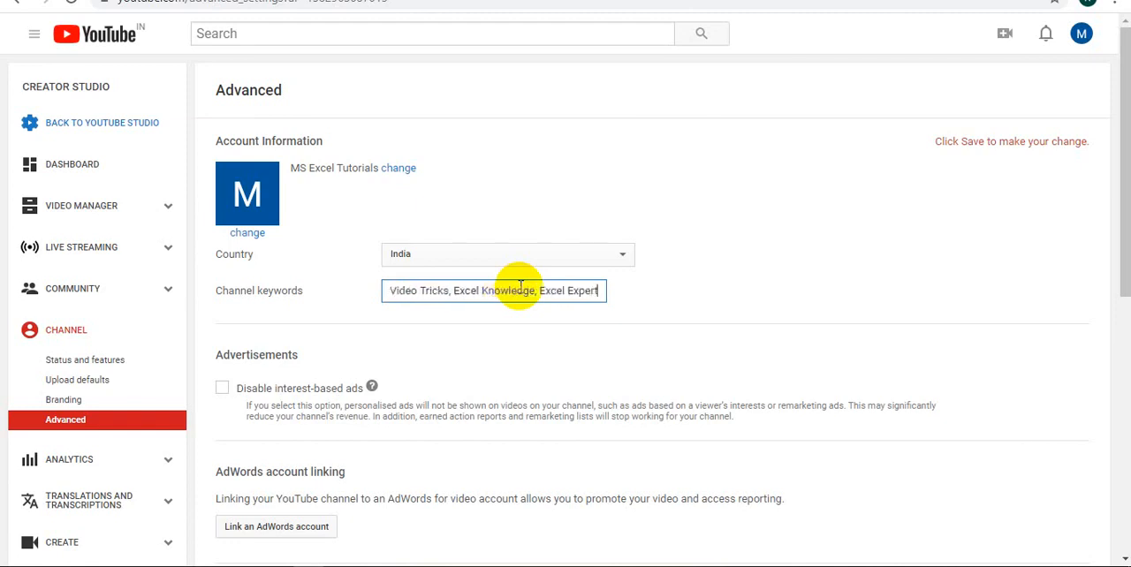
text(, Excel)
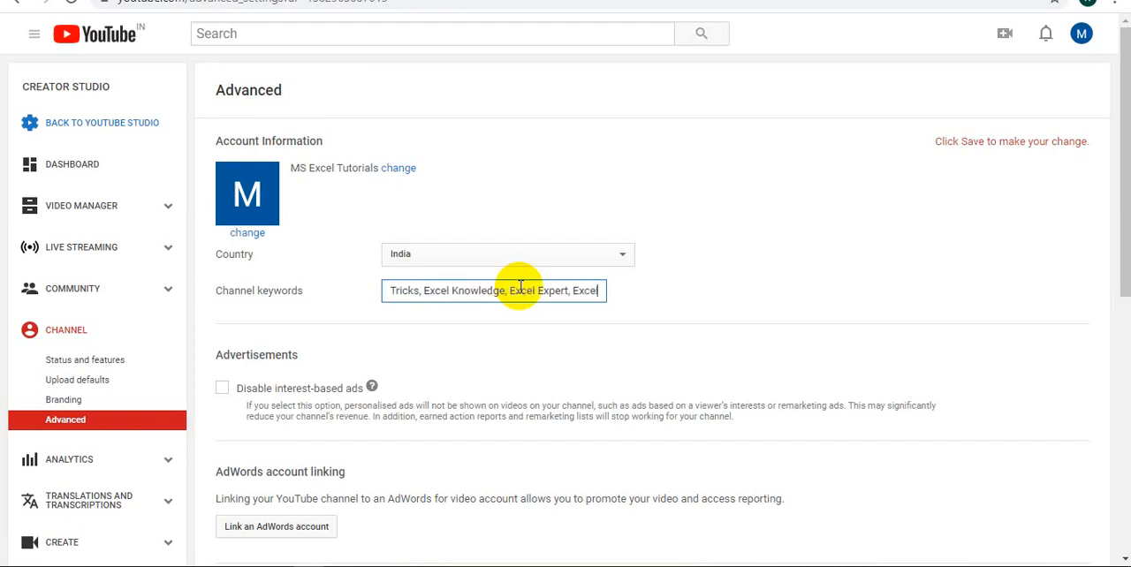
text( Tuto)
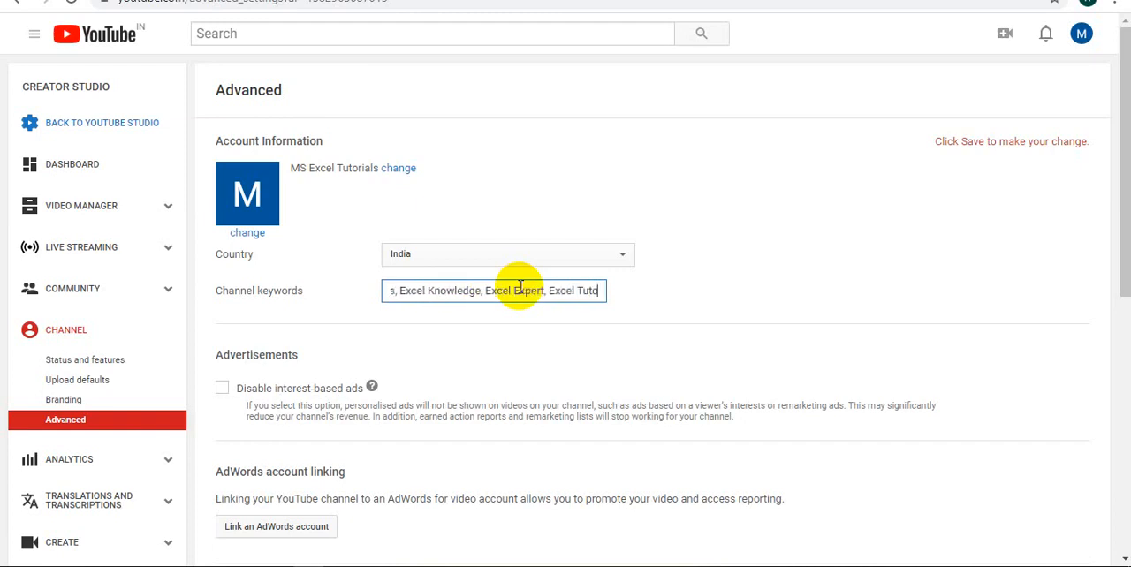
text(rials,)
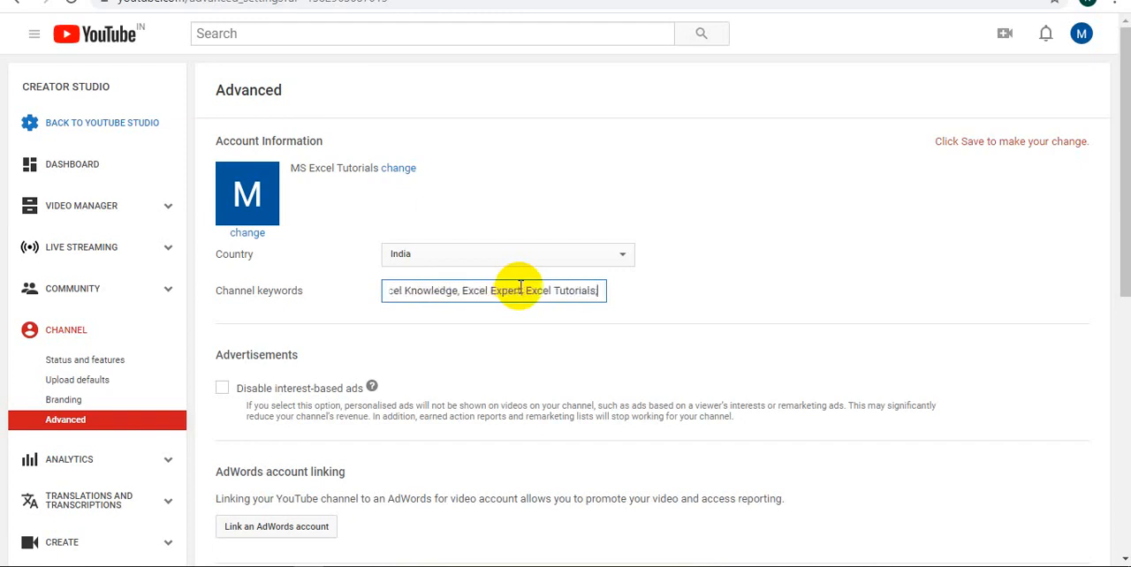
click(539, 186)
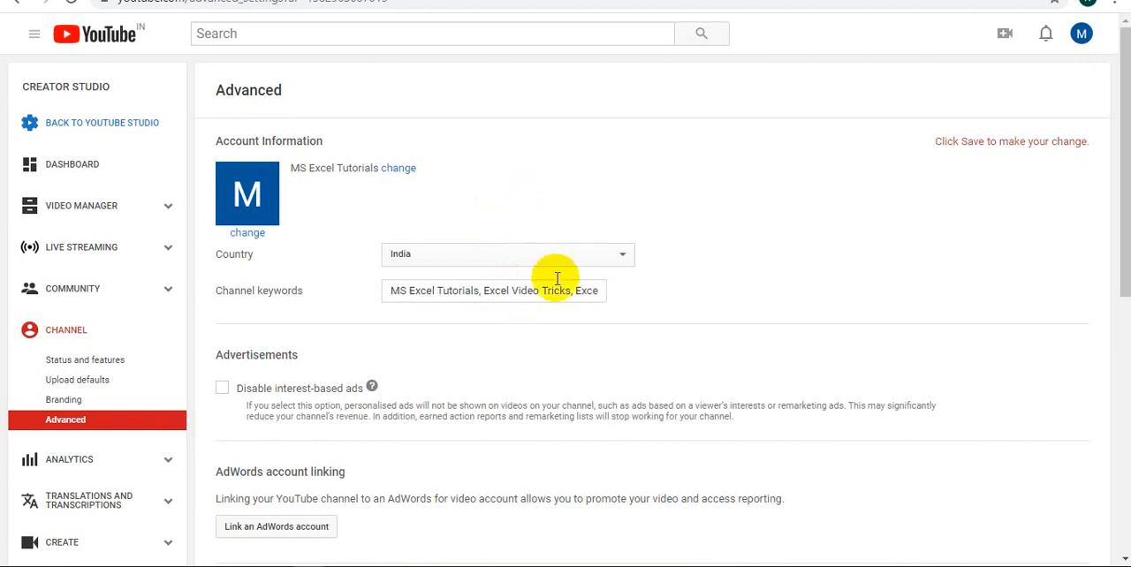
Disallow the channel in other channels' recommendations, hide its subscriber count, and save the advanced settings
scroll(556, 283, down, 2)
scroll(543, 300, down, 2)
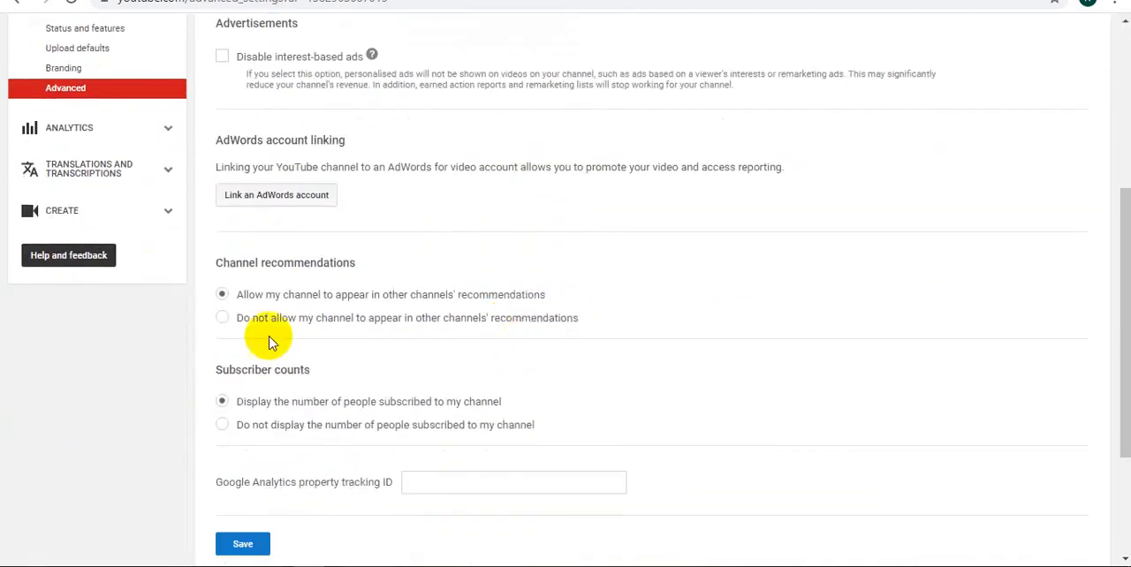
click(221, 318)
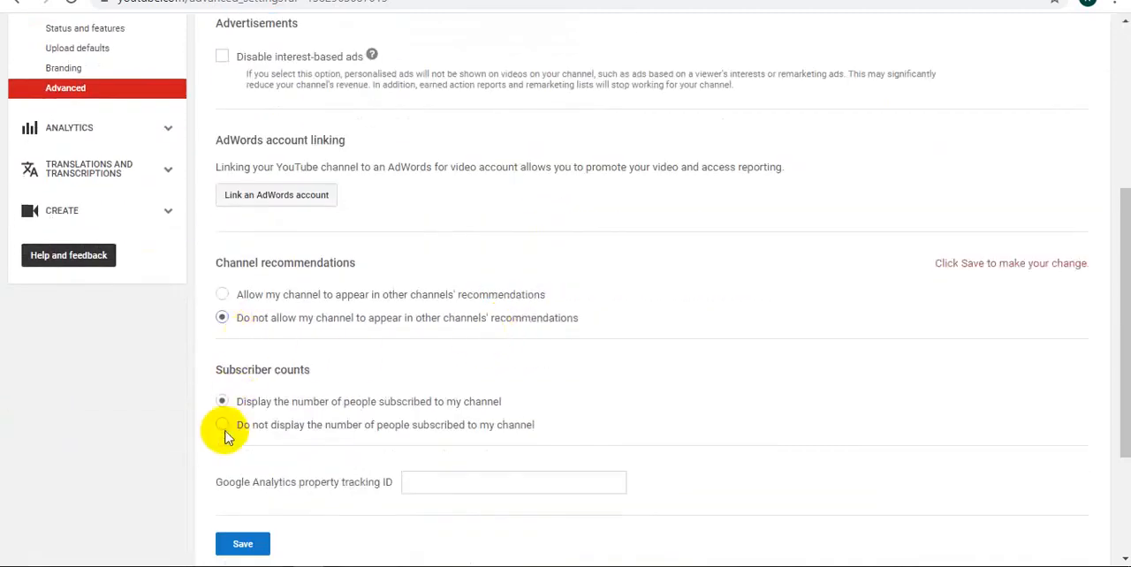
click(221, 425)
scroll(409, 389, down, 2)
scroll(409, 389, down, 1)
click(250, 352)
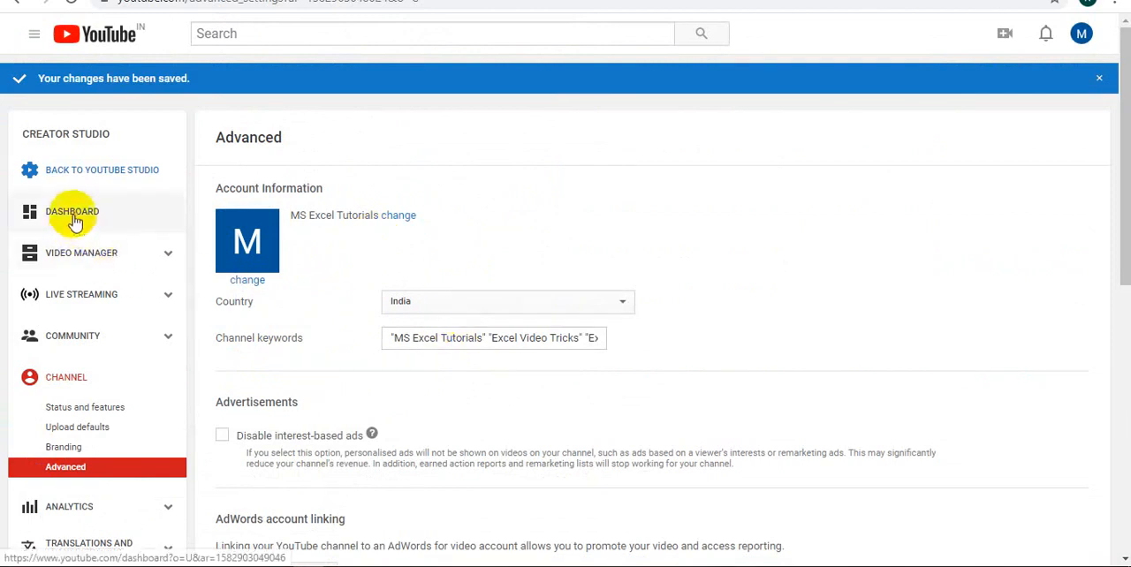
Review the saved advanced settings and view the video list in the Video Manager
scroll(132, 323, down, 3)
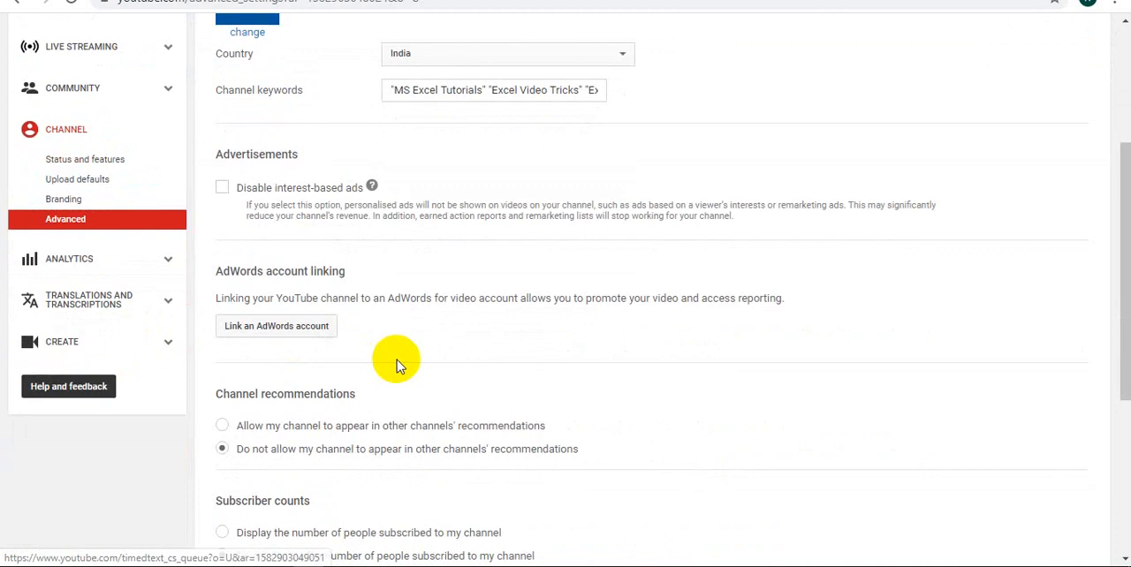
scroll(402, 357, up, 3)
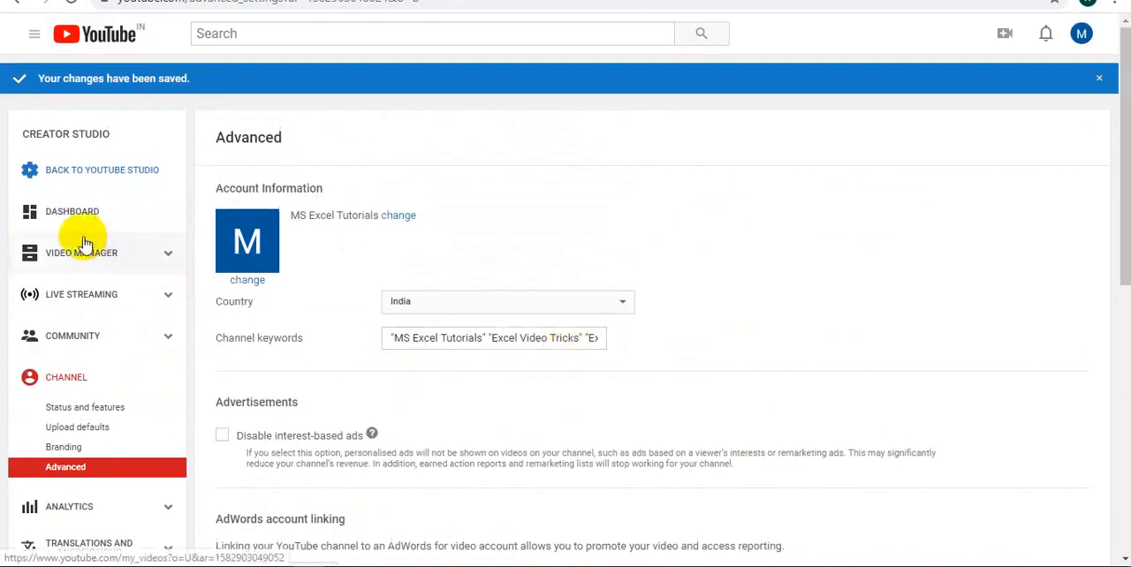
click(85, 264)
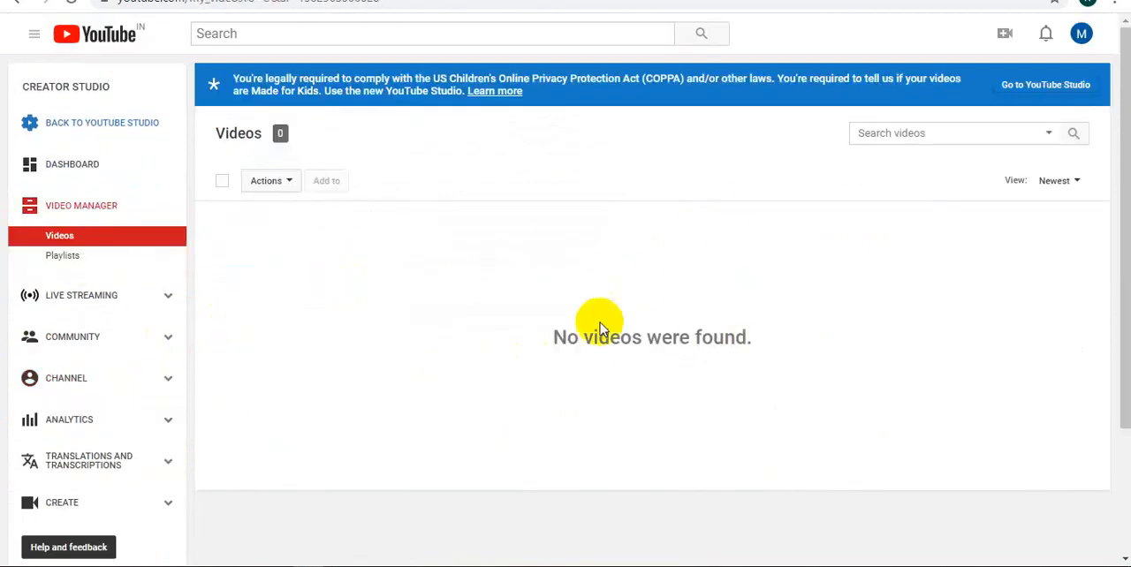
scroll(658, 309, down, 3)
scroll(680, 360, up, 3)
Open the dialog for uploading a new video to the channel
click(1003, 35)
right_click(928, 79)
click(698, 281)
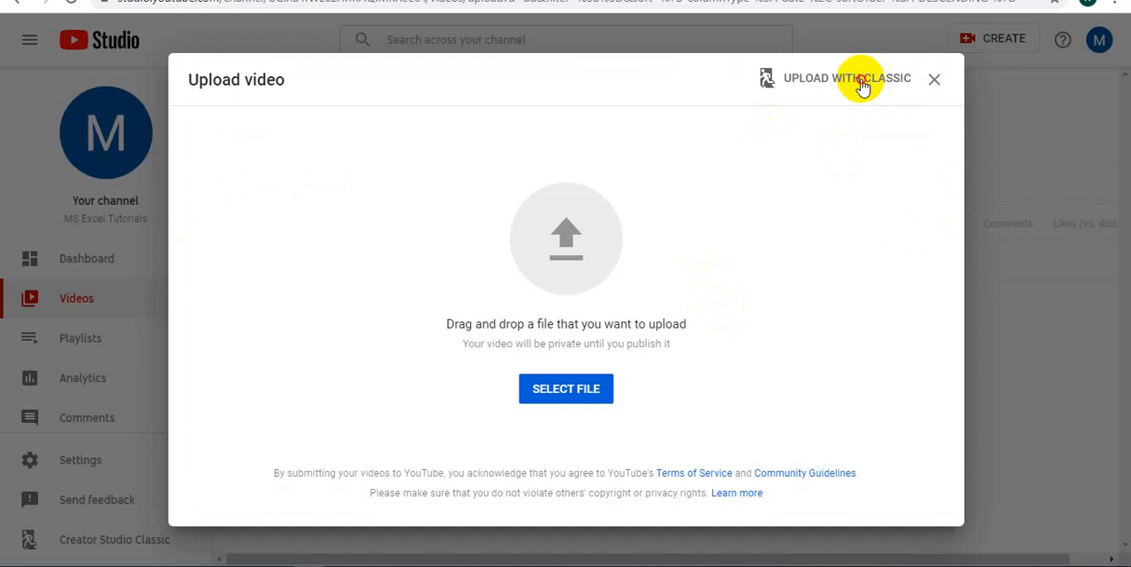
Switch to the classic uploader, skip the feedback survey, and open the file chooser for the upload
click(862, 86)
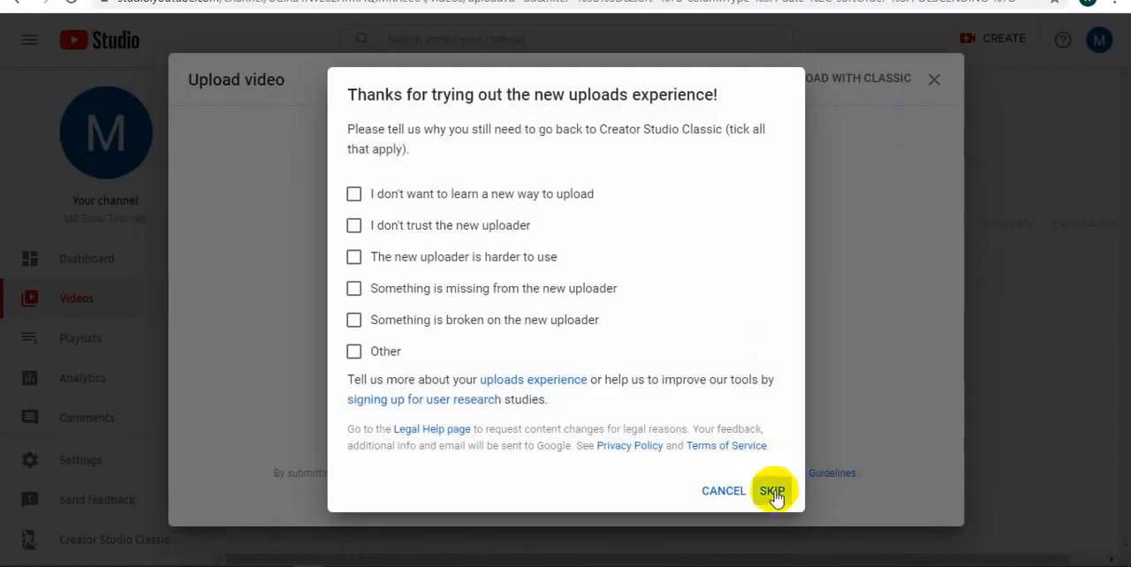
click(773, 492)
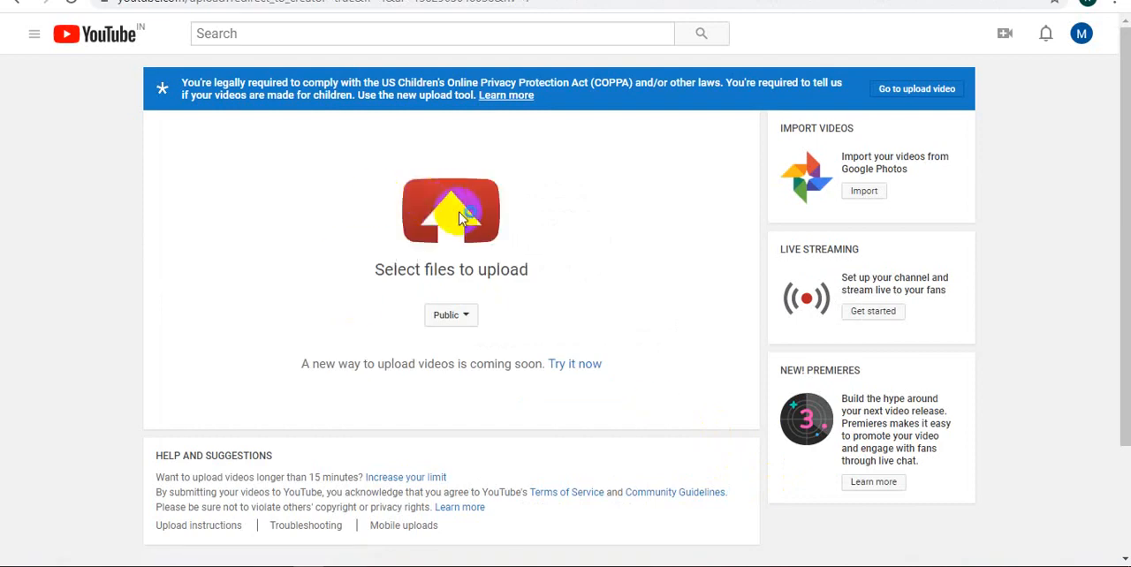
click(458, 219)
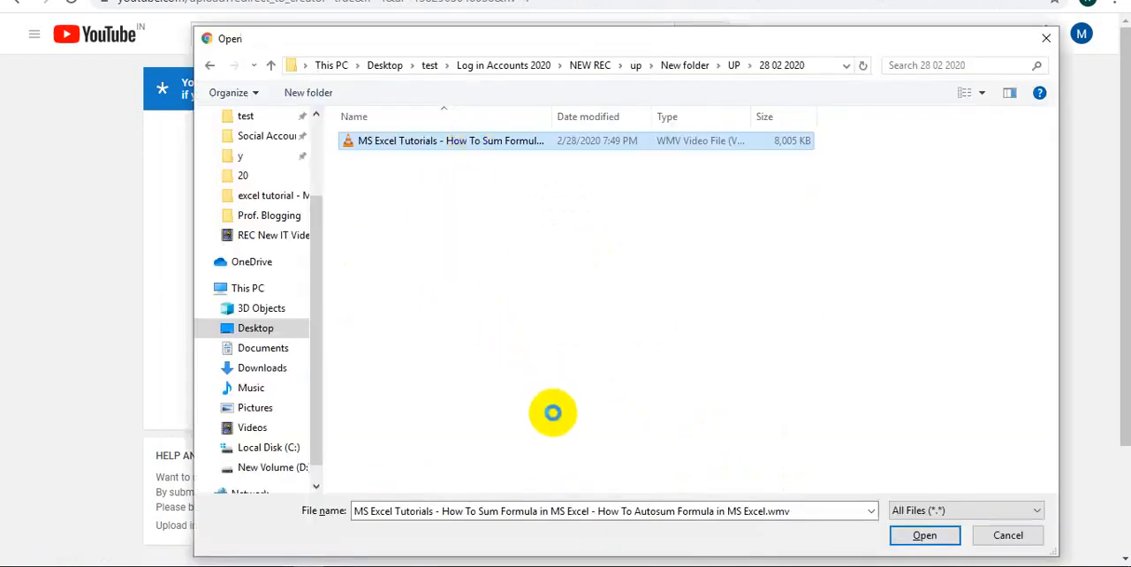
Copy the name of the "MS Excel Tutorials - How To Sum Formula in MS Excel - How To Autosum Formula in MS Excel.wmv" file and upload it
right_click(473, 141)
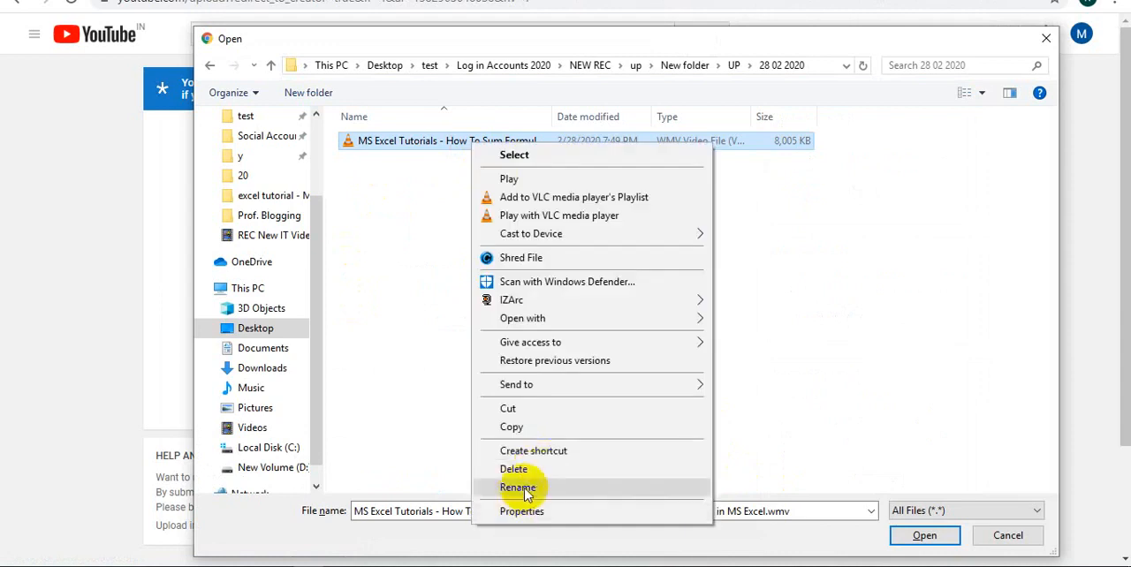
click(518, 488)
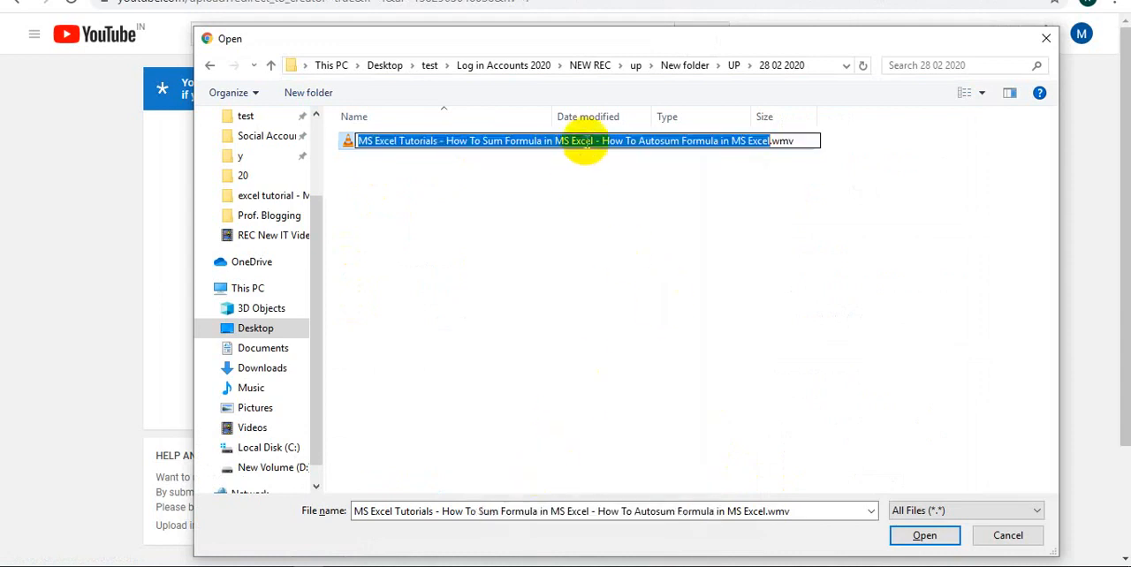
right_click(587, 147)
click(628, 196)
click(567, 244)
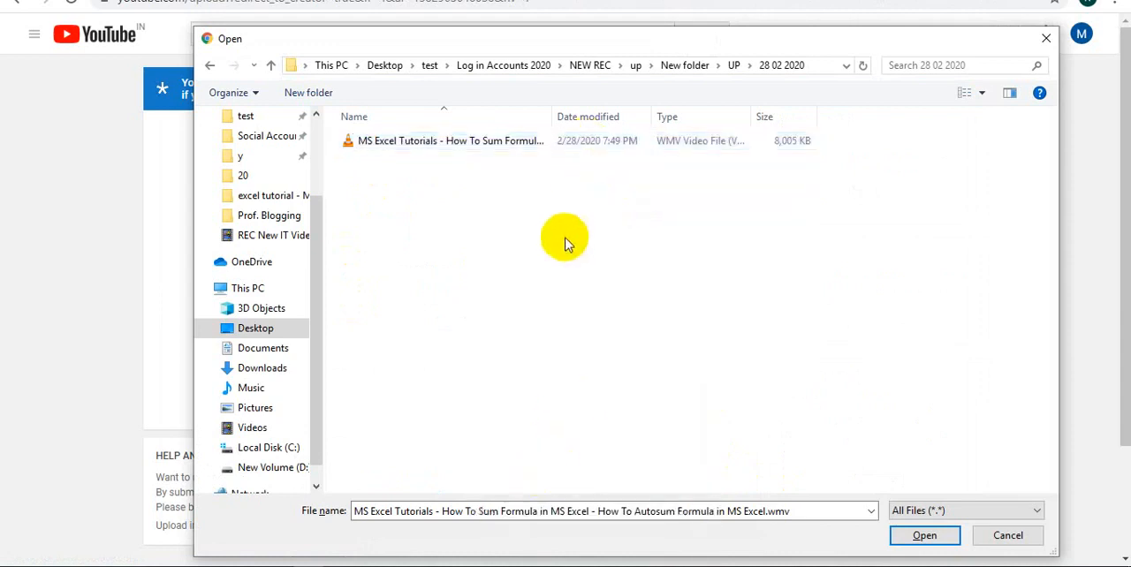
click(446, 141)
click(921, 536)
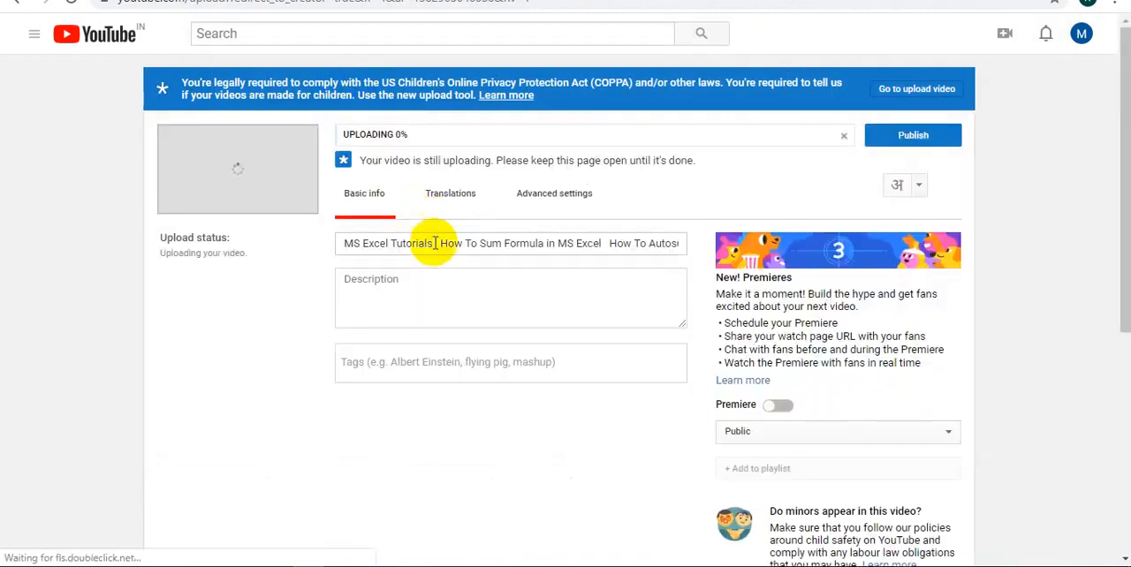
Fill the video's title and description with "MS Excel Tutorials - How To Sum Formula in MS Excel - How To Autosum Formula in MS Excel"
key(ctrl+a)
key(ctrl+v)
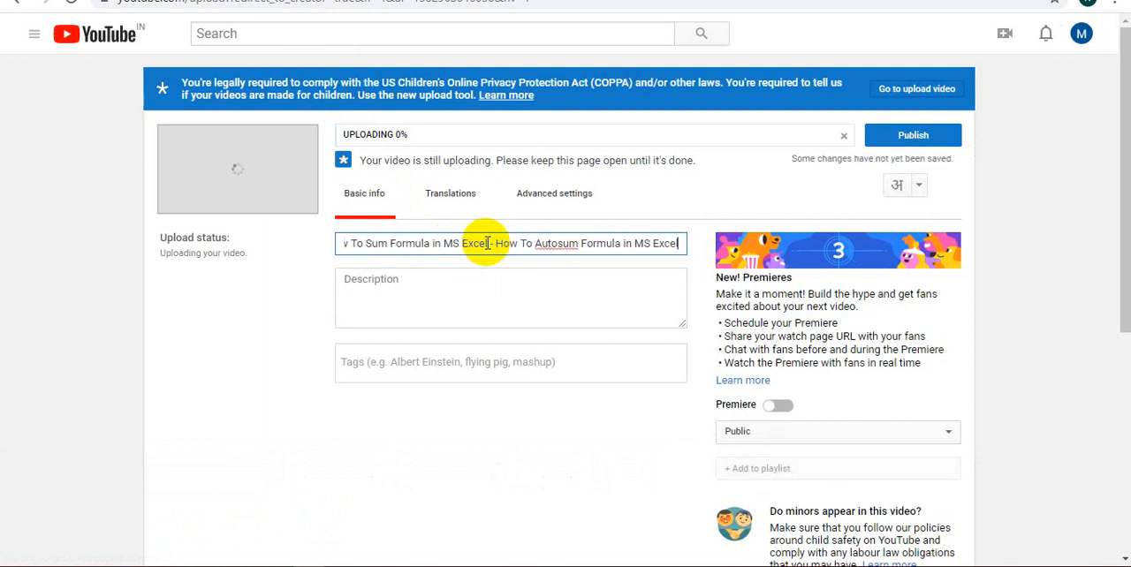
click(453, 300)
key(ctrl+v)
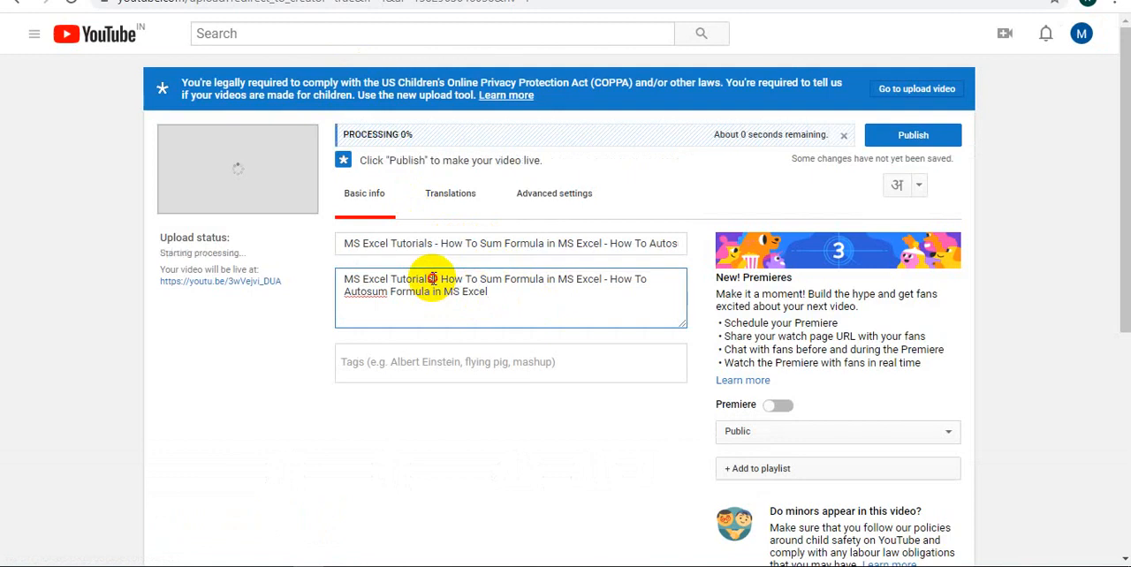
Copy "MS Excel Tutorials" from the description and add it as the first video tag
drag(433, 279, 287, 280)
key(ctrl+c)
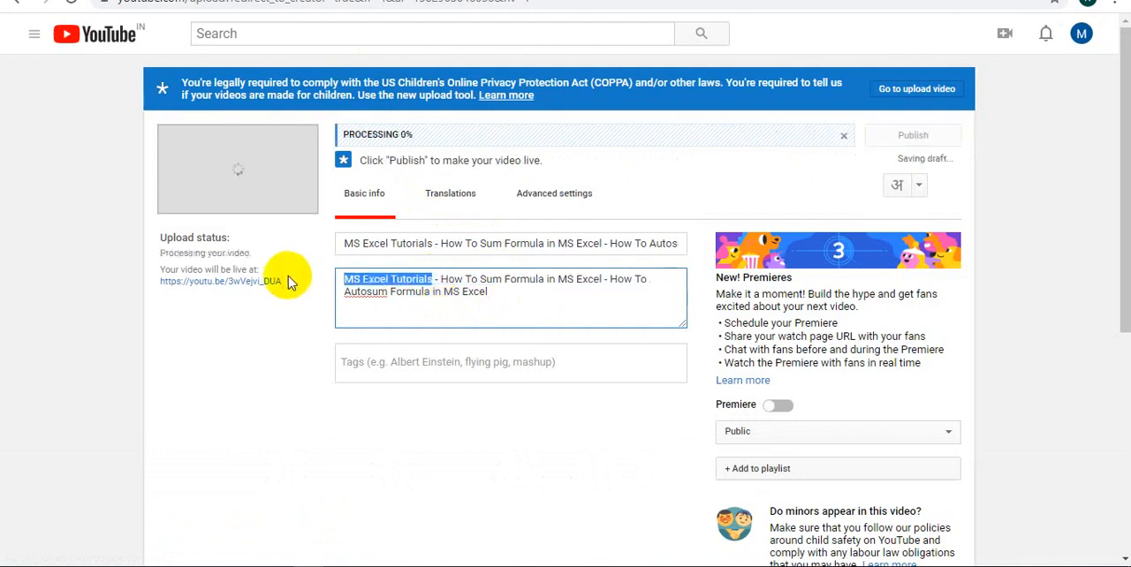
click(434, 362)
key(ctrl+v)
key(Return)
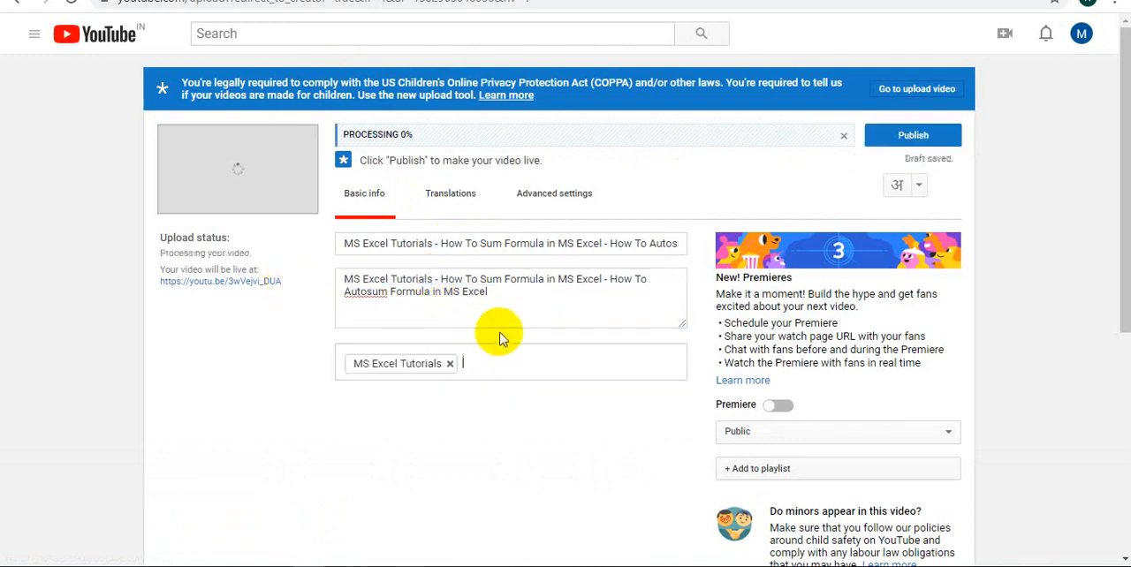
Add the description phrases "How To Sum Formula in MS Excel" and "How To Autosum Formula in MS Excel" as video tags
click(441, 279)
drag(442, 279, 607, 285)
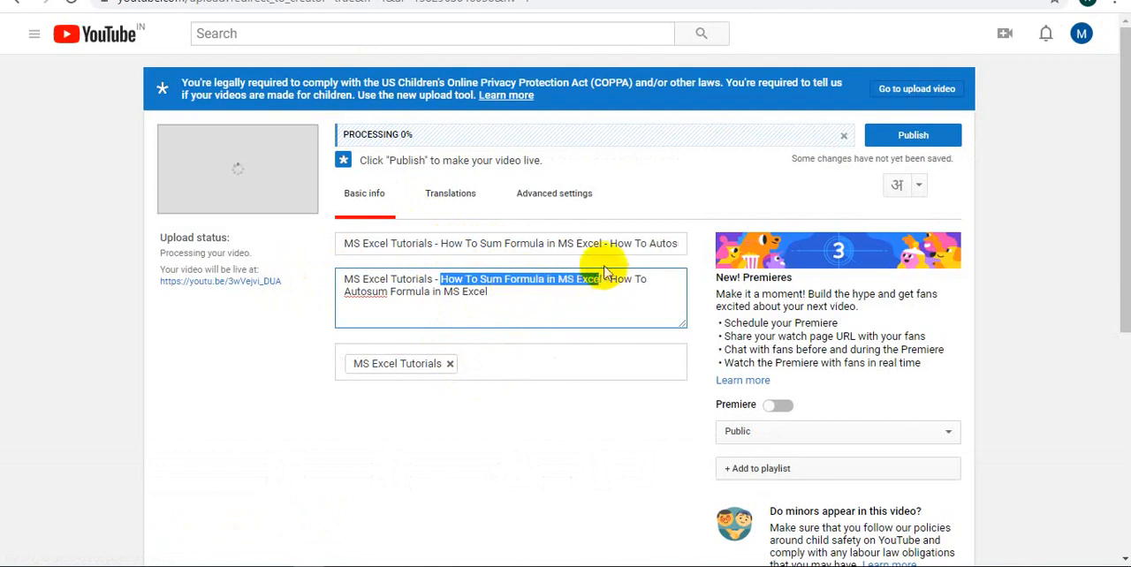
click(504, 357)
key(ctrl+v)
key(Return)
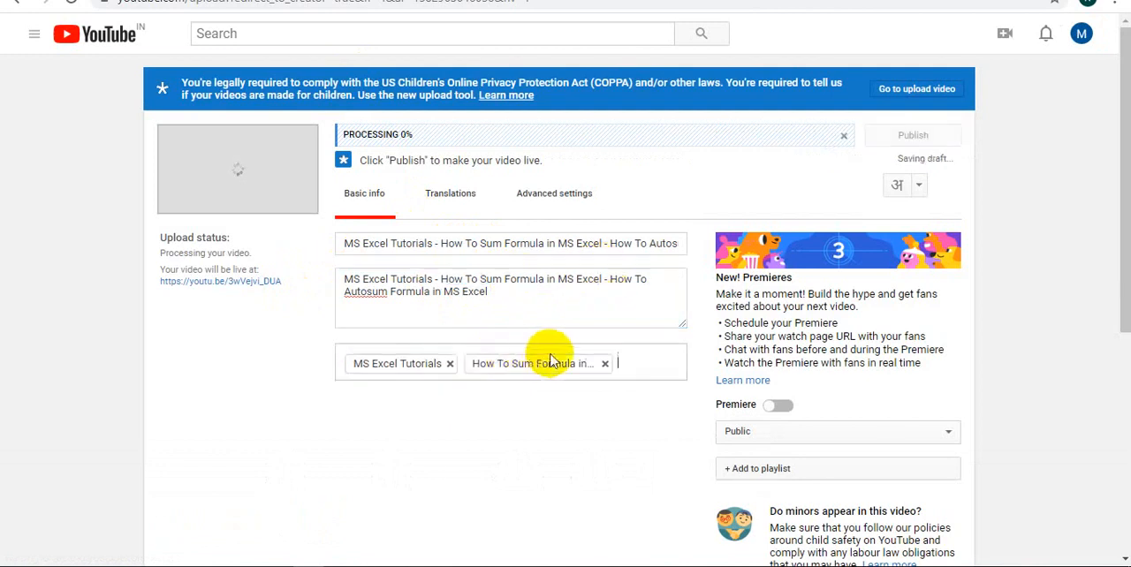
drag(610, 281, 620, 295)
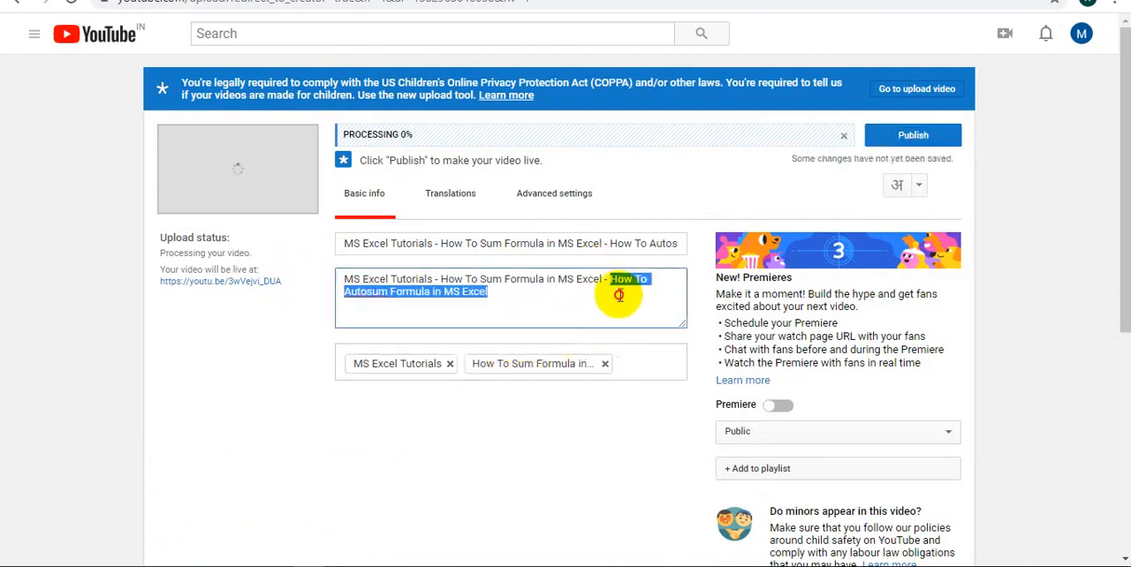
click(645, 362)
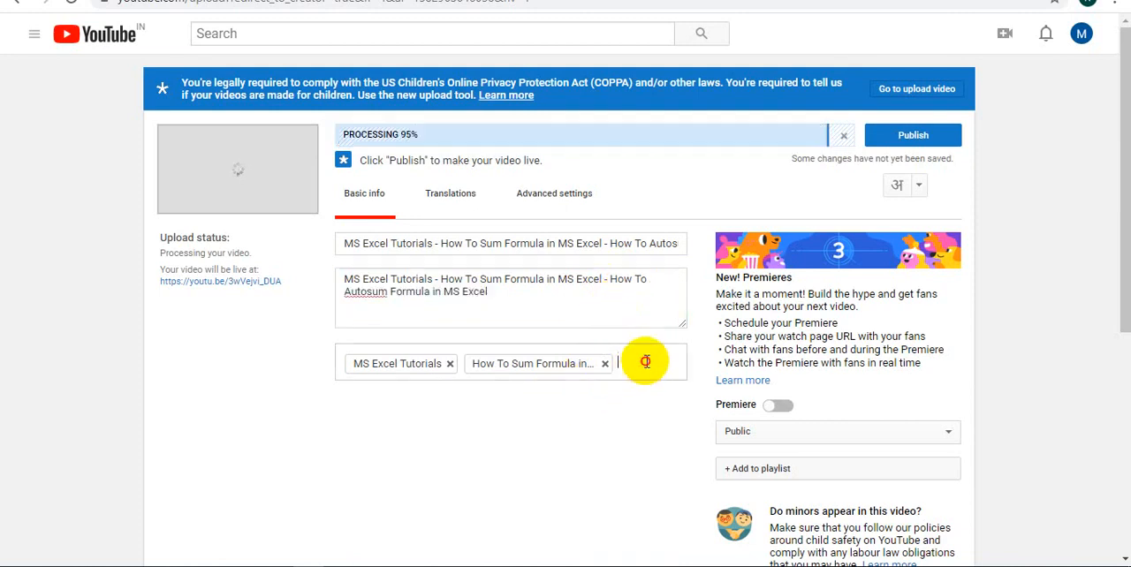
key(ctrl+v)
key(Return)
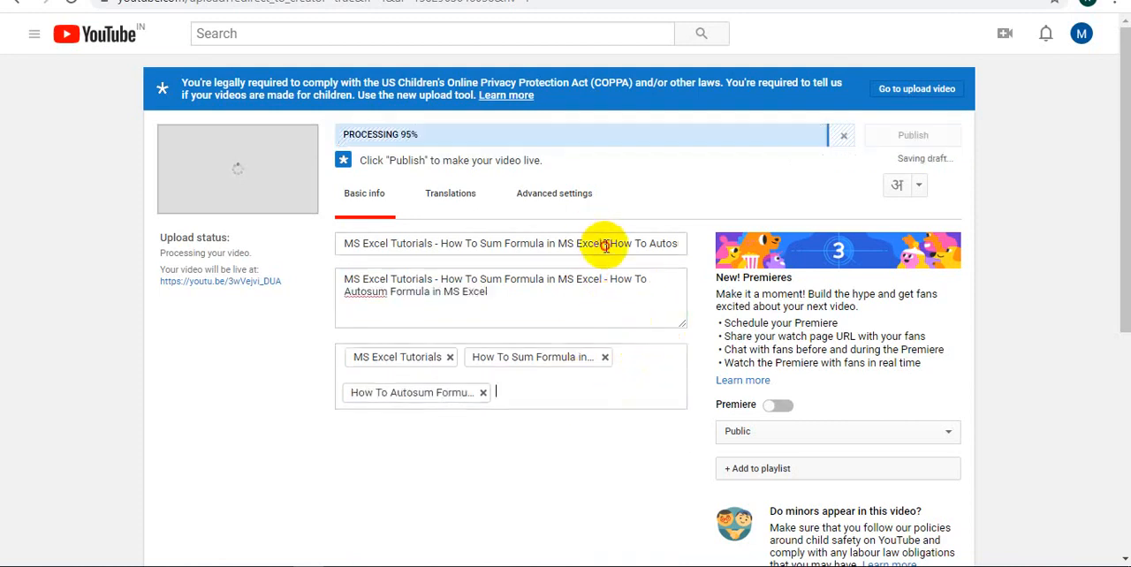
Replace the hyphen before "How To Autosum" in the video title with a vertical bar "|"
click(606, 244)
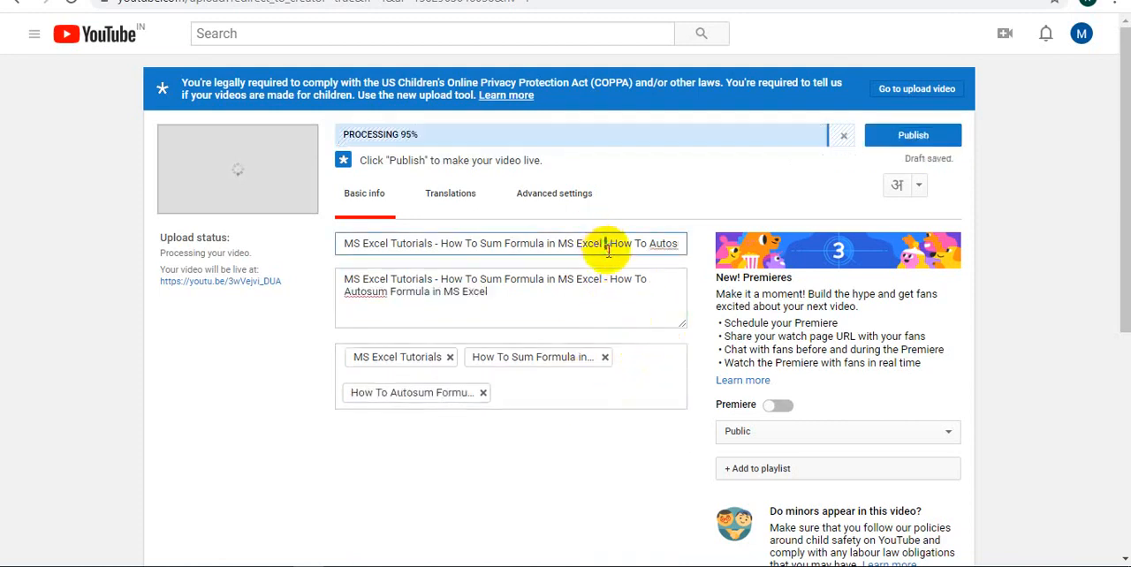
click(258, 400)
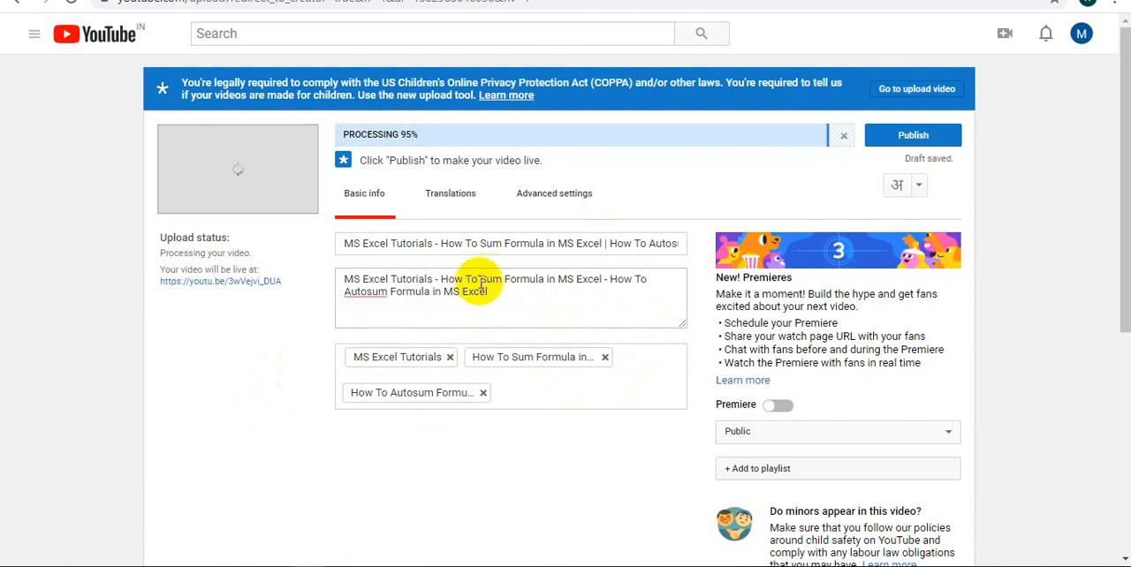
Add the description phrases "Sum Formula in MS Excel" and "Autosum Formula in MS Excel" as video tags
drag(480, 279, 602, 282)
key(ctrl+c)
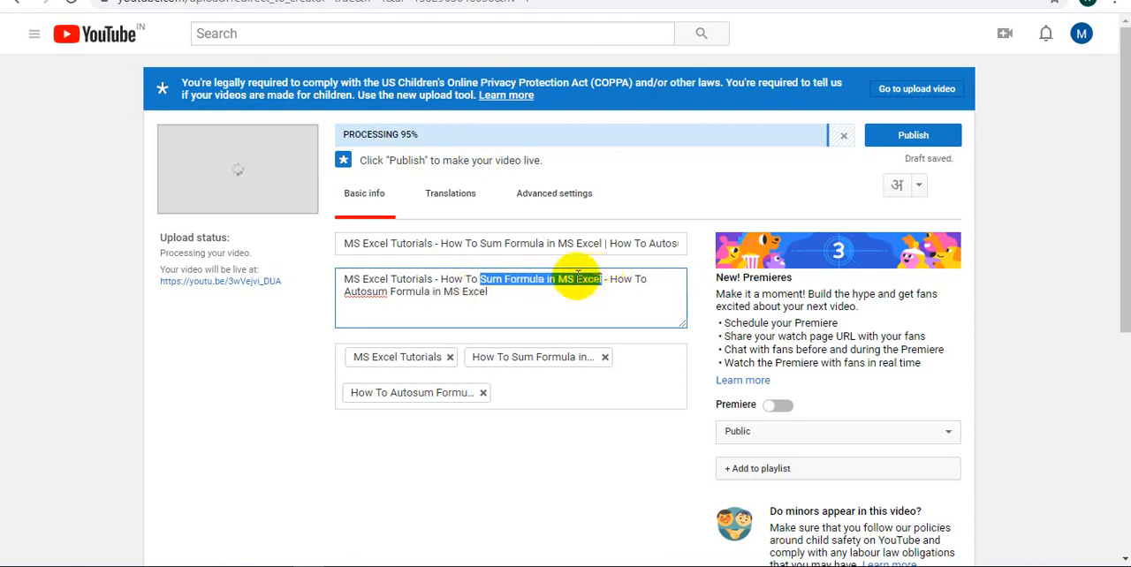
click(518, 386)
key(ctrl+v)
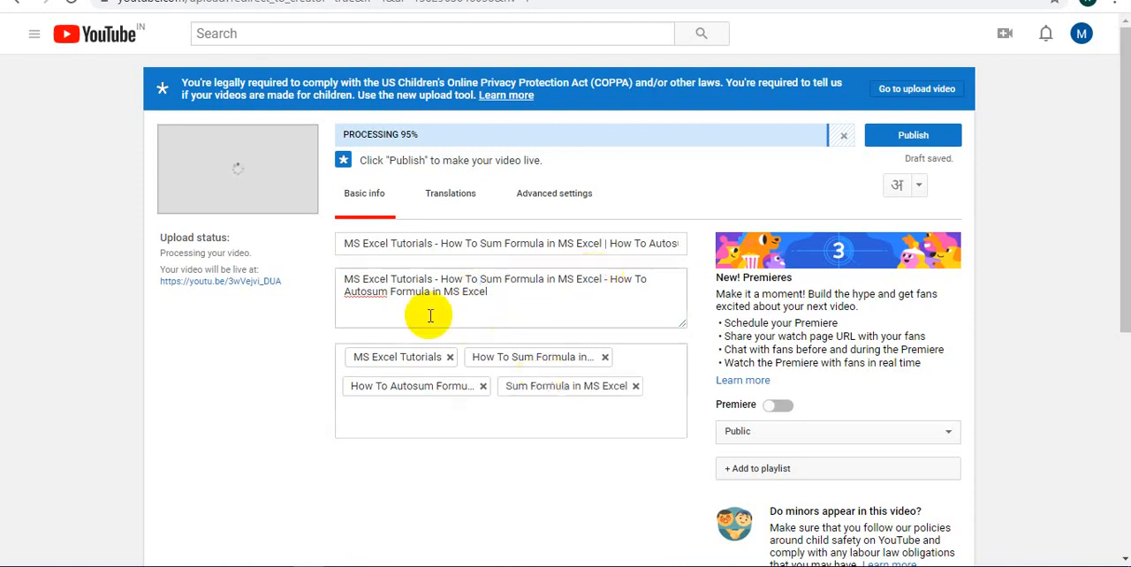
drag(344, 291, 487, 296)
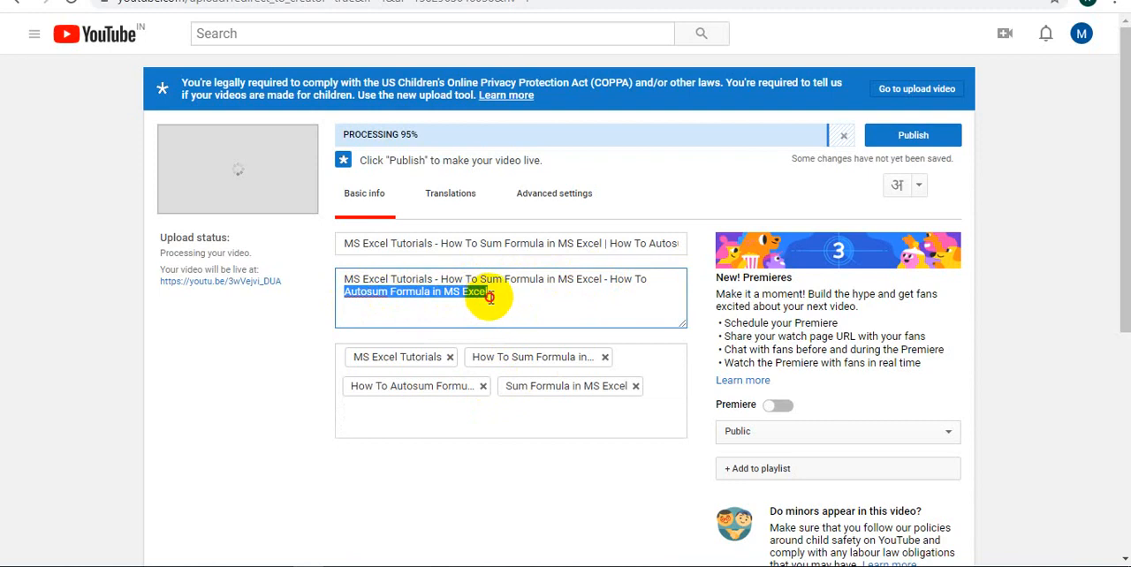
key(ctrl+c)
click(563, 405)
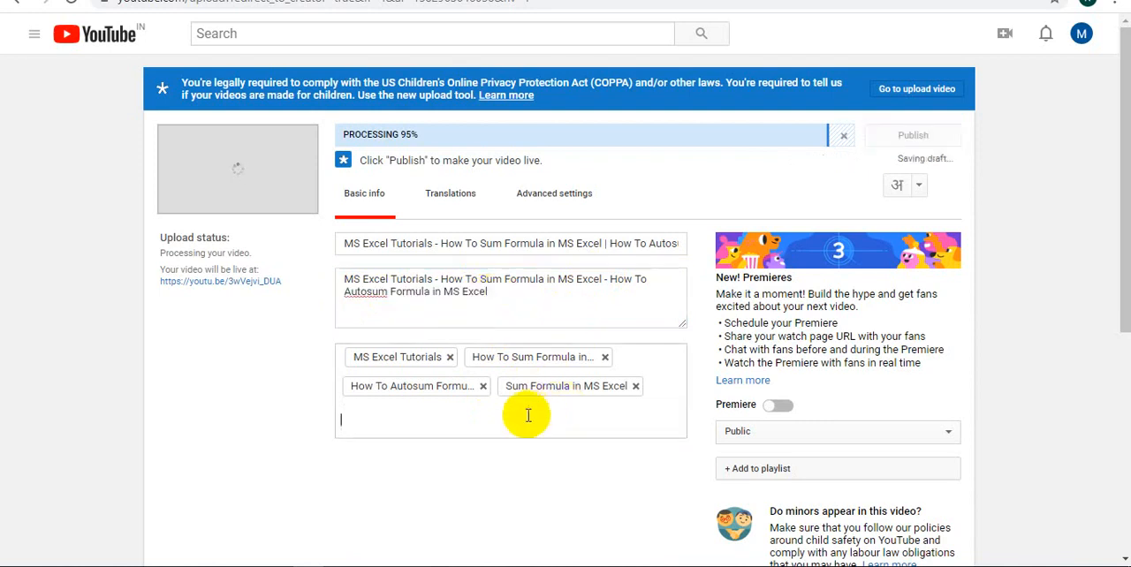
key(ctrl+v)
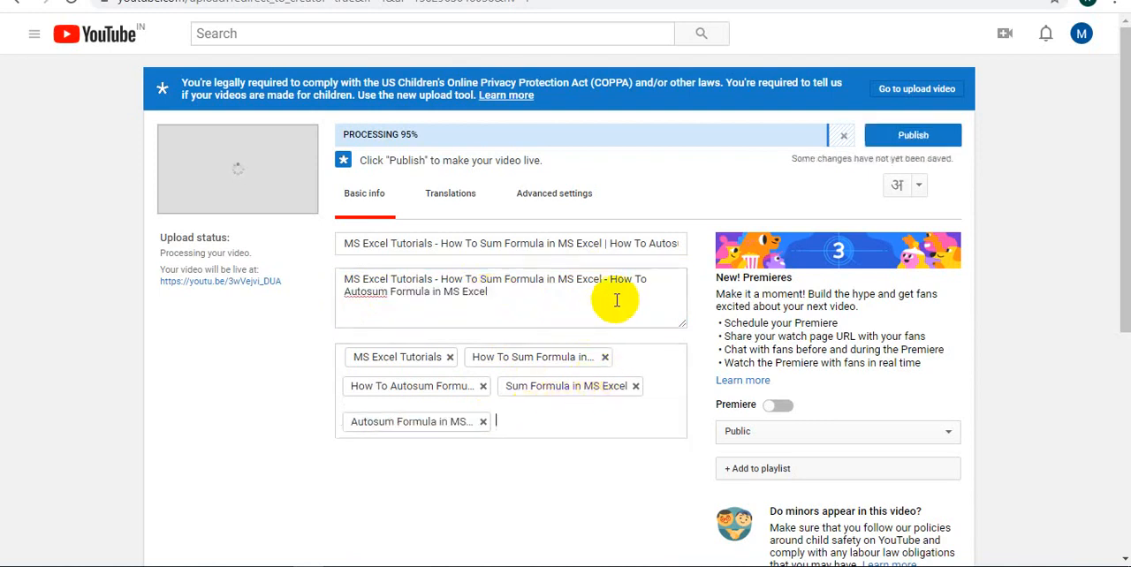
Add the video tags "excel sum formula" and "excel sum function"
text(excel )
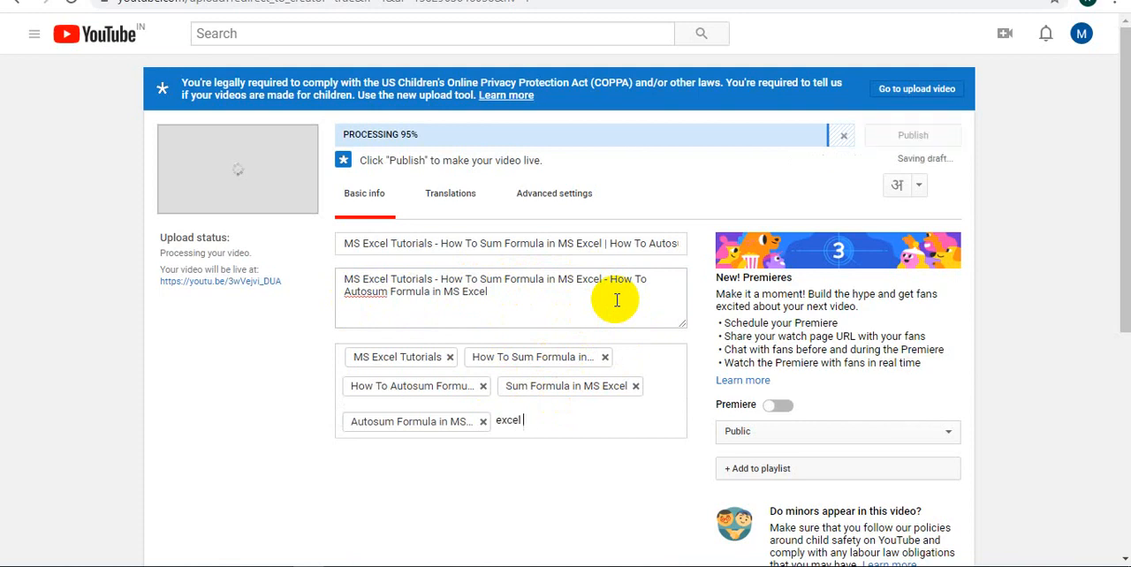
text(sum formula)
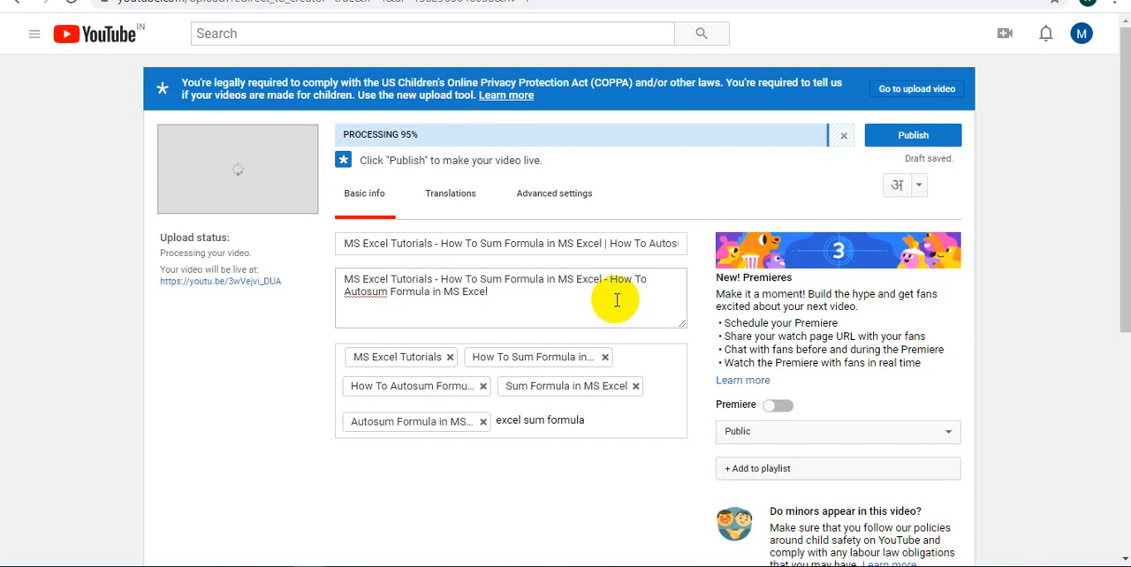
key(Return)
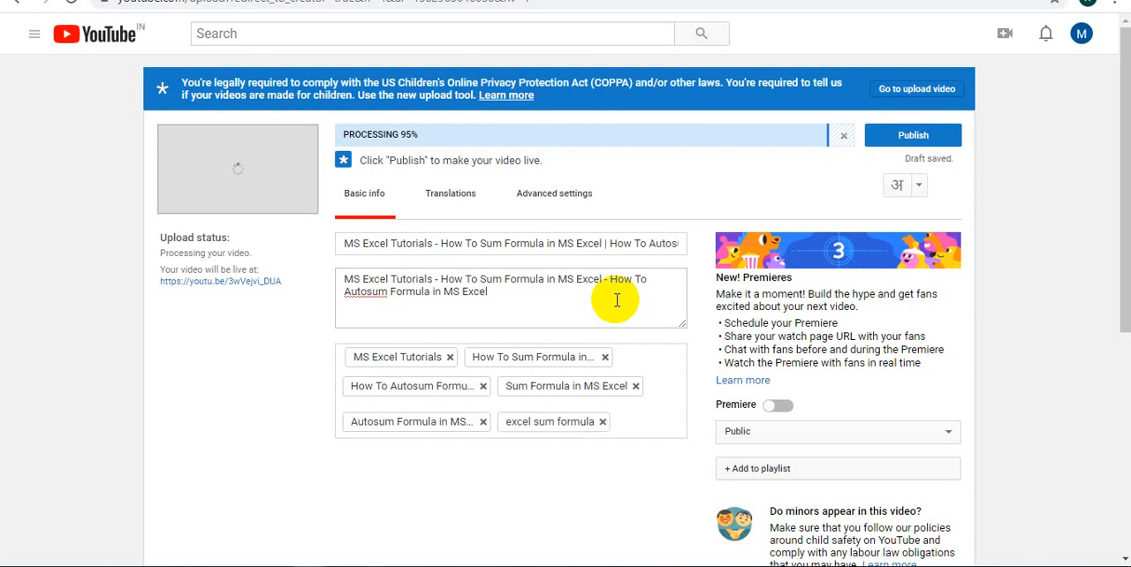
text(excel)
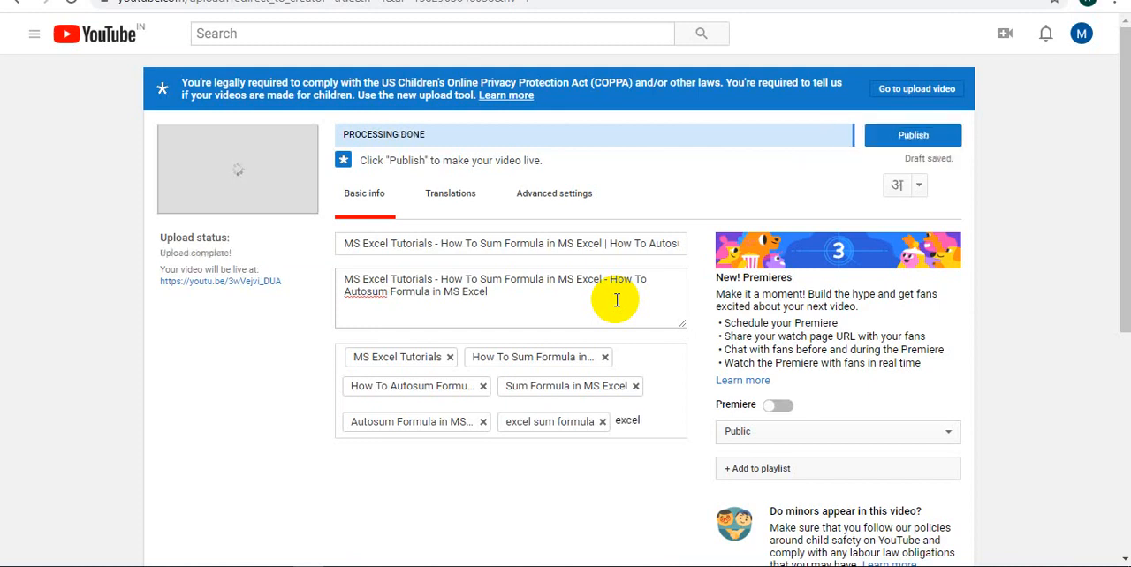
text( sum fu)
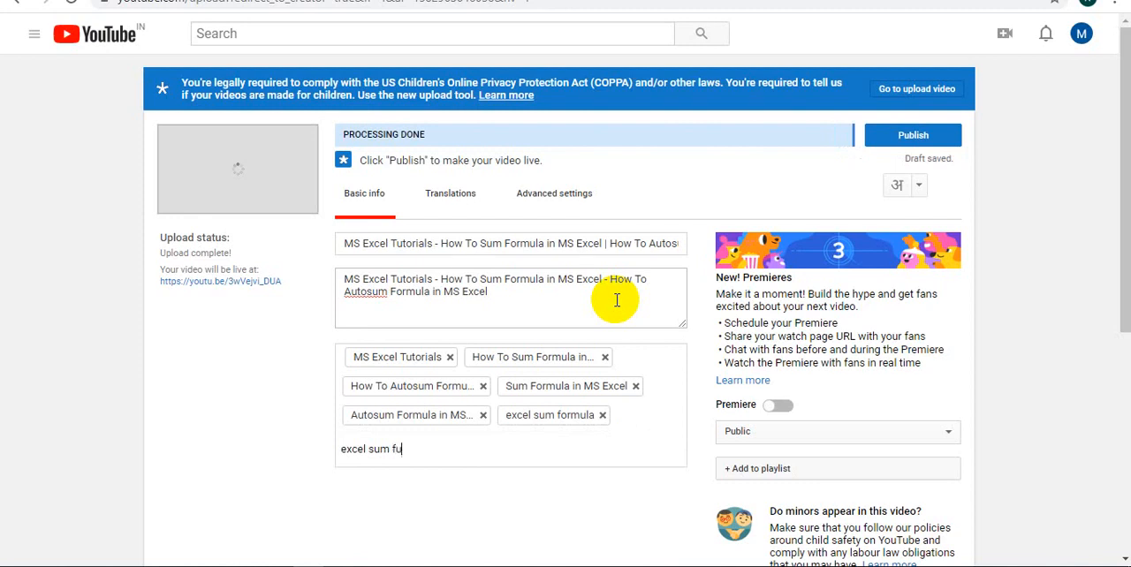
text(nction)
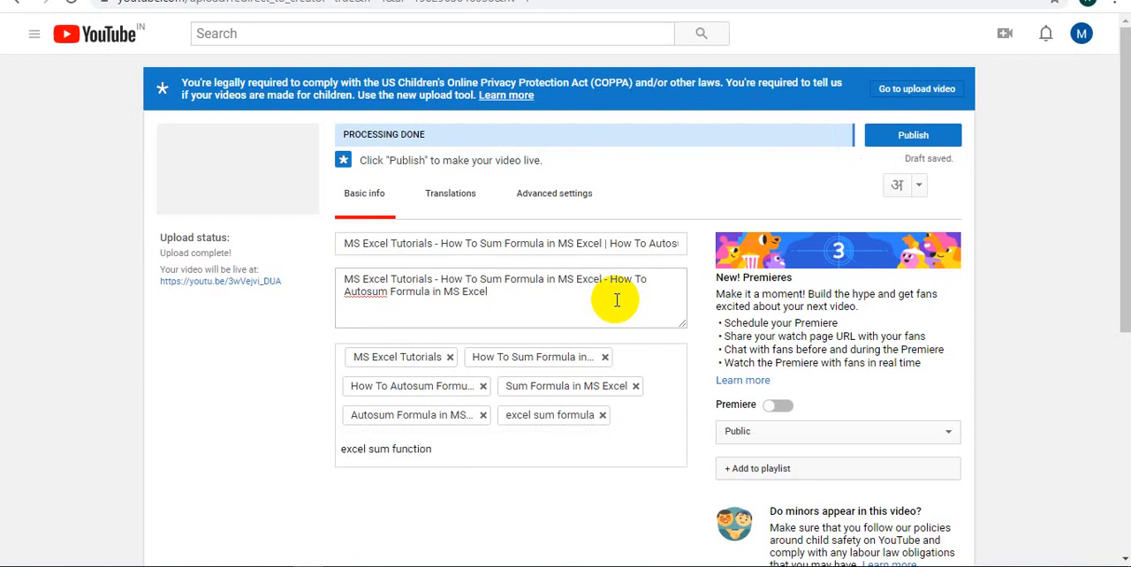
key(Return)
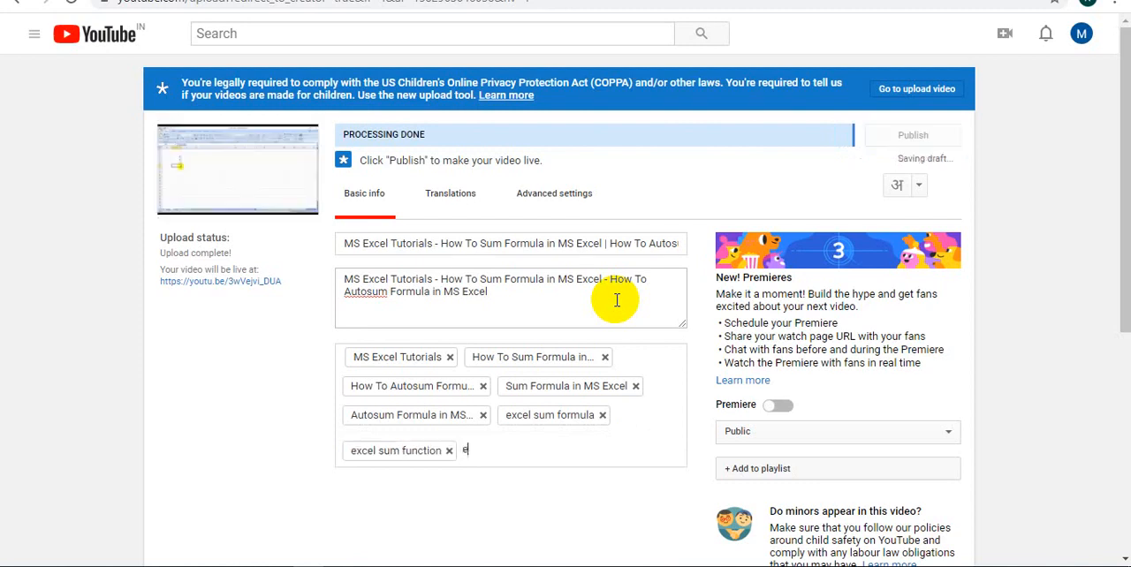
Add the video tags "excel autosum formula" and "excel autosum function"
text(excel autosum formula)
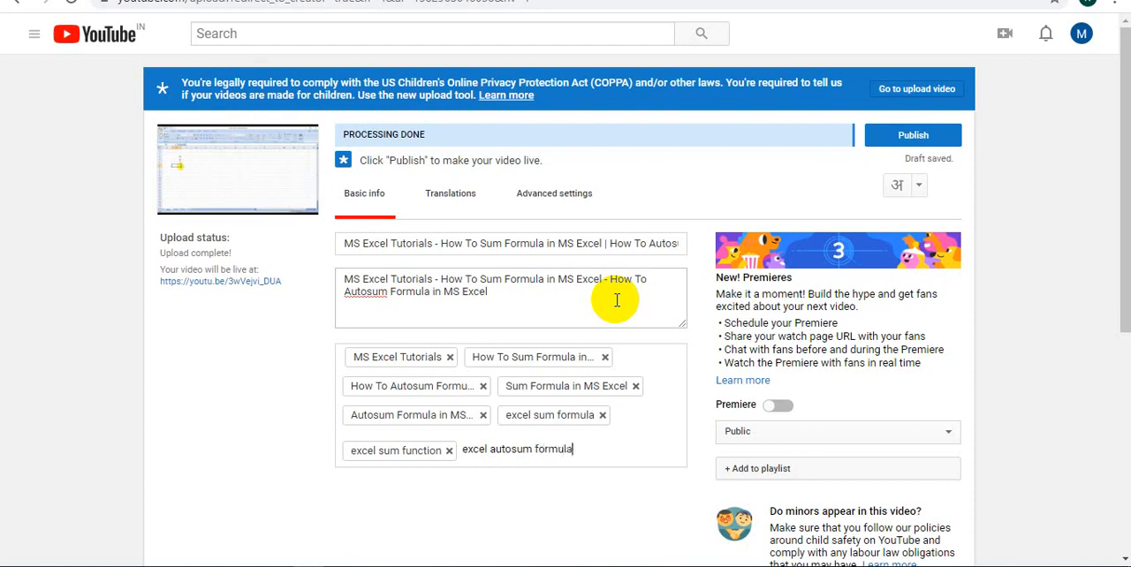
key(comma)
text(e)
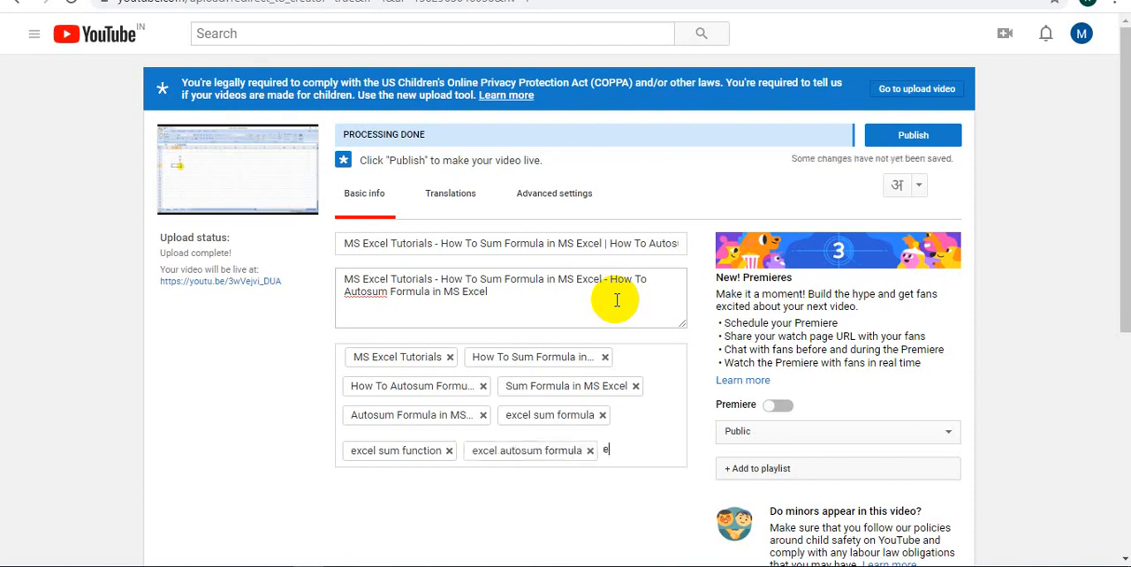
text(xcel auto)
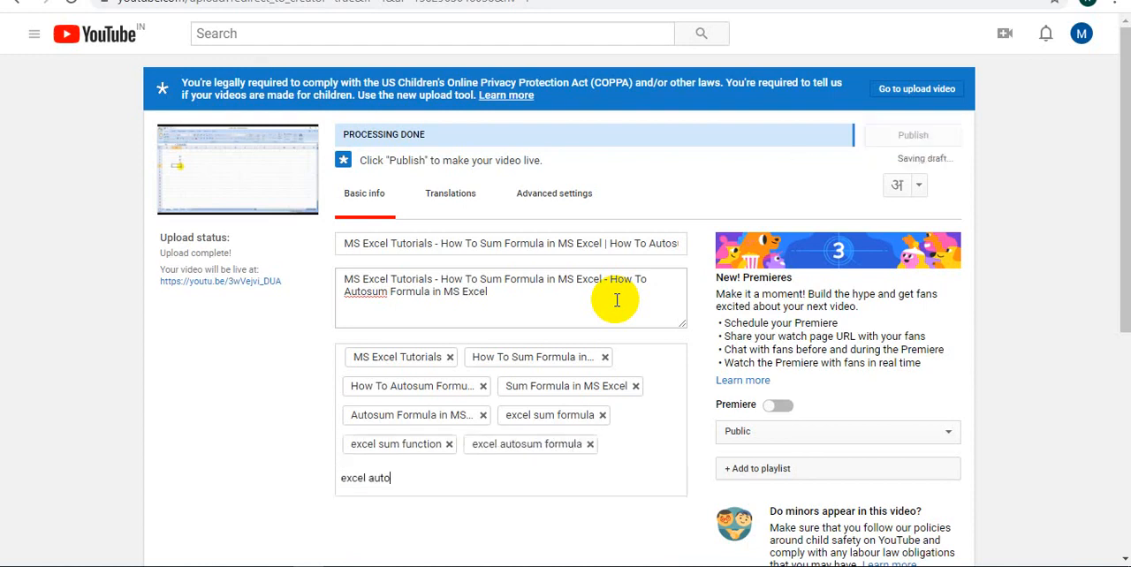
text(sum funct)
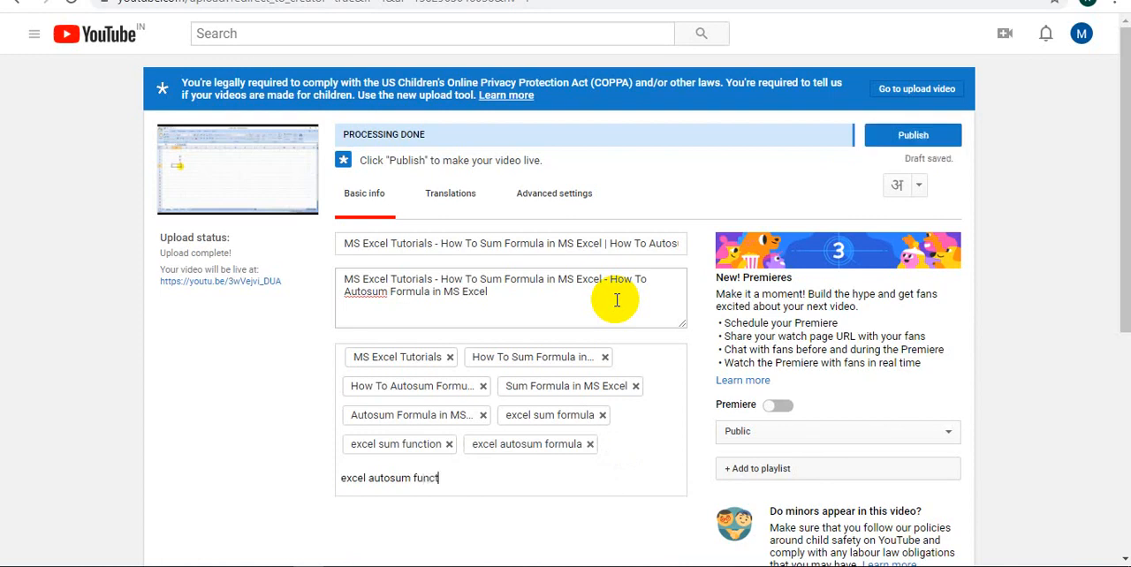
text(ion)
key(comma)
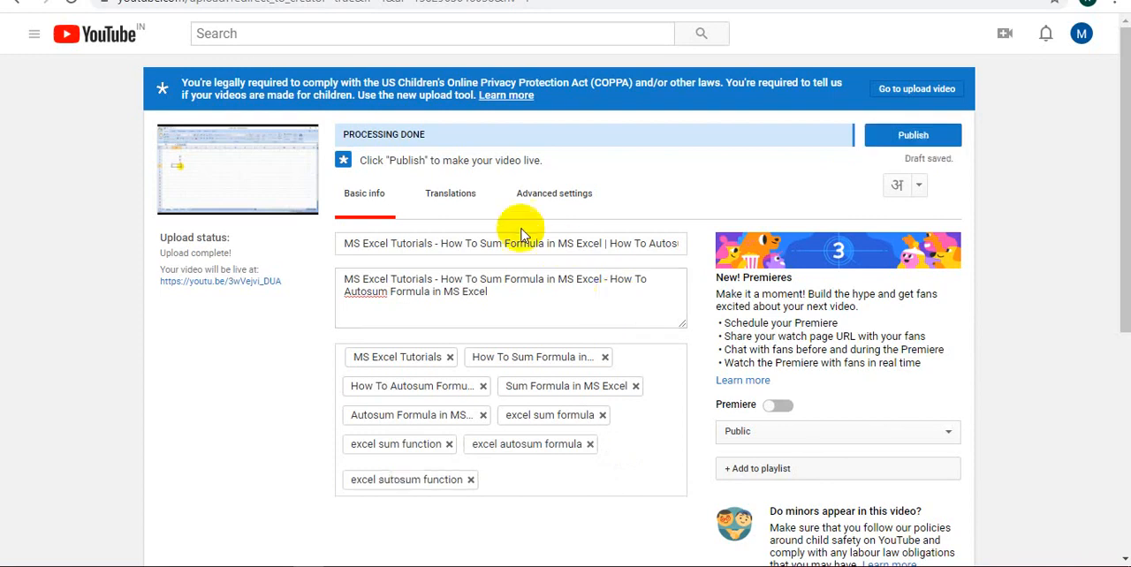
Create a new public playlist titled "MS Excel Video Tricks - Excel Video Tutorials" for the video
scroll(928, 366, down, 1)
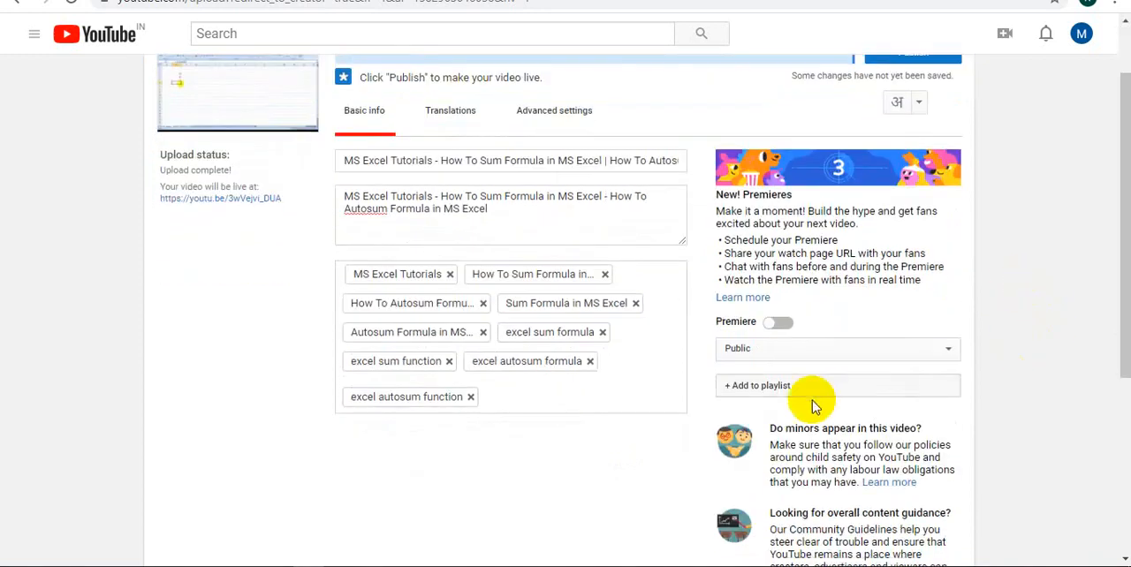
click(778, 389)
scroll(883, 372, down, 3)
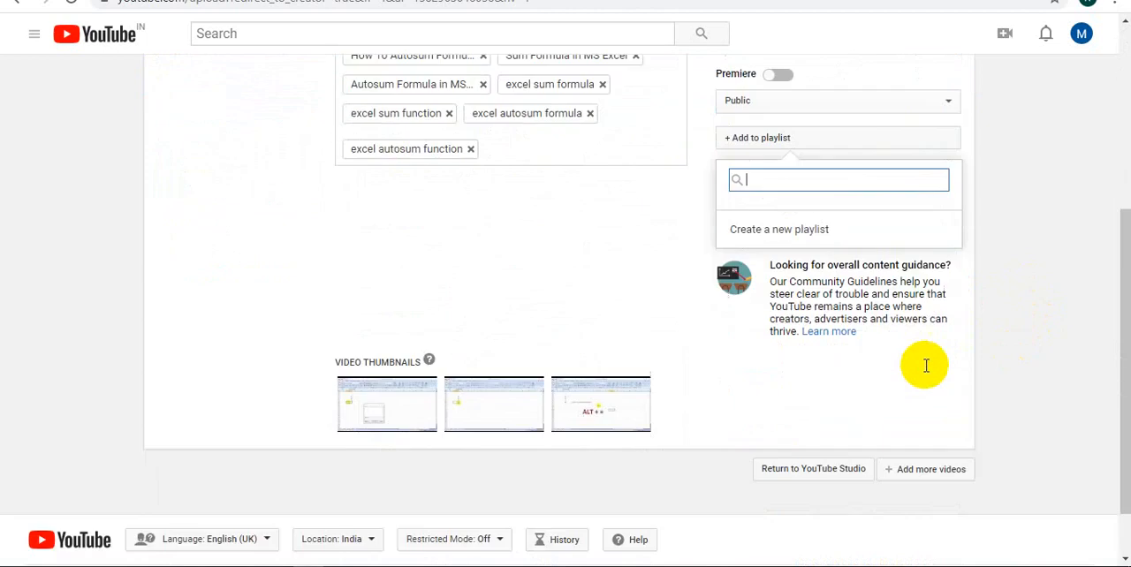
click(775, 228)
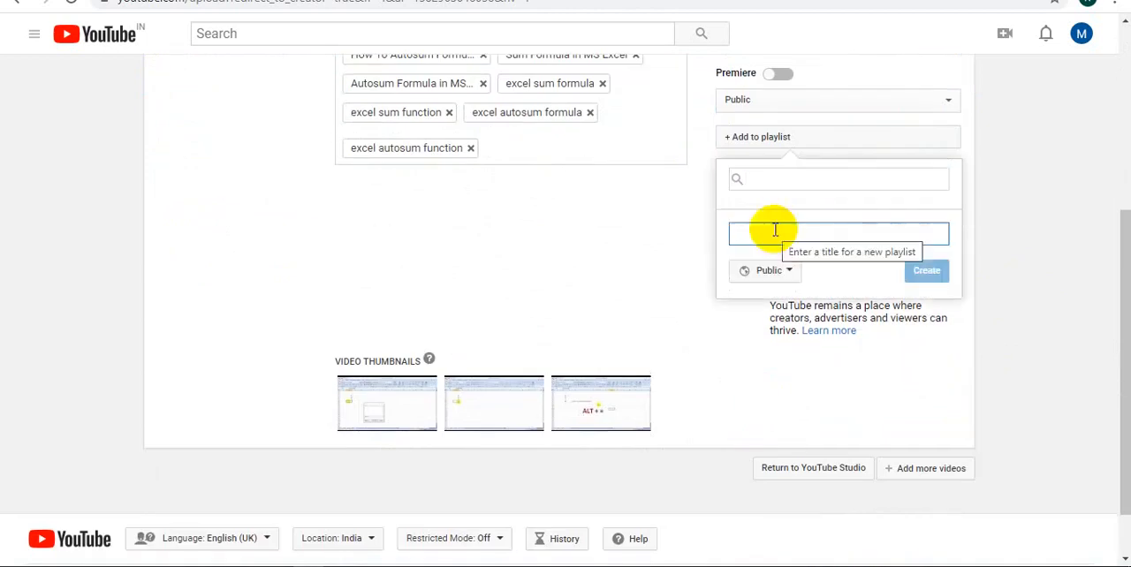
text(MS E)
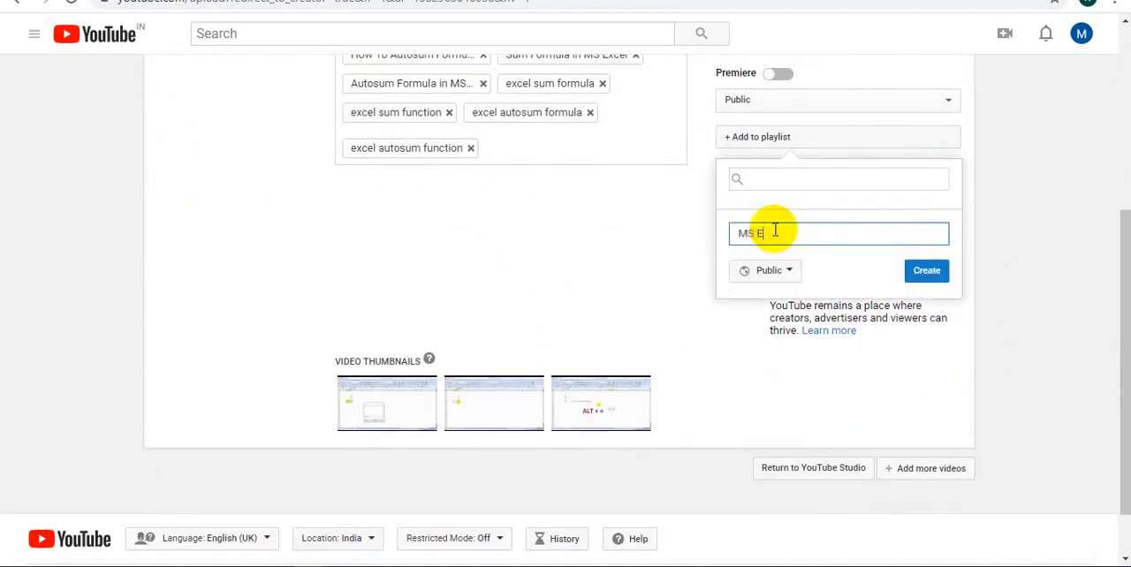
text(xcel Video Tricks -)
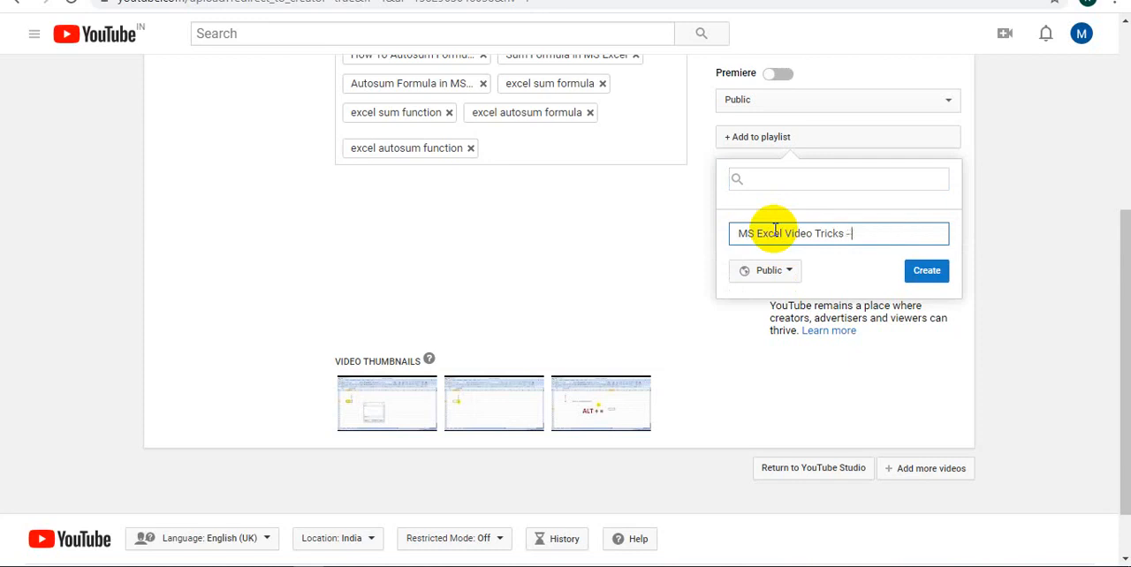
key(BackSpace)
key(BackSpace)
text(Excel Video Tutor)
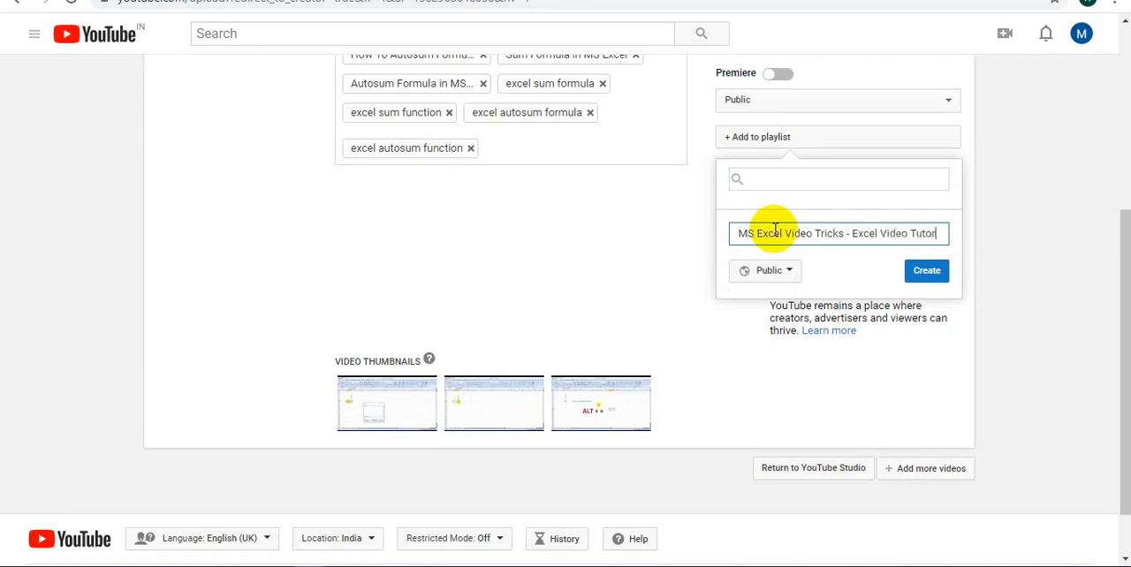
text(ials)
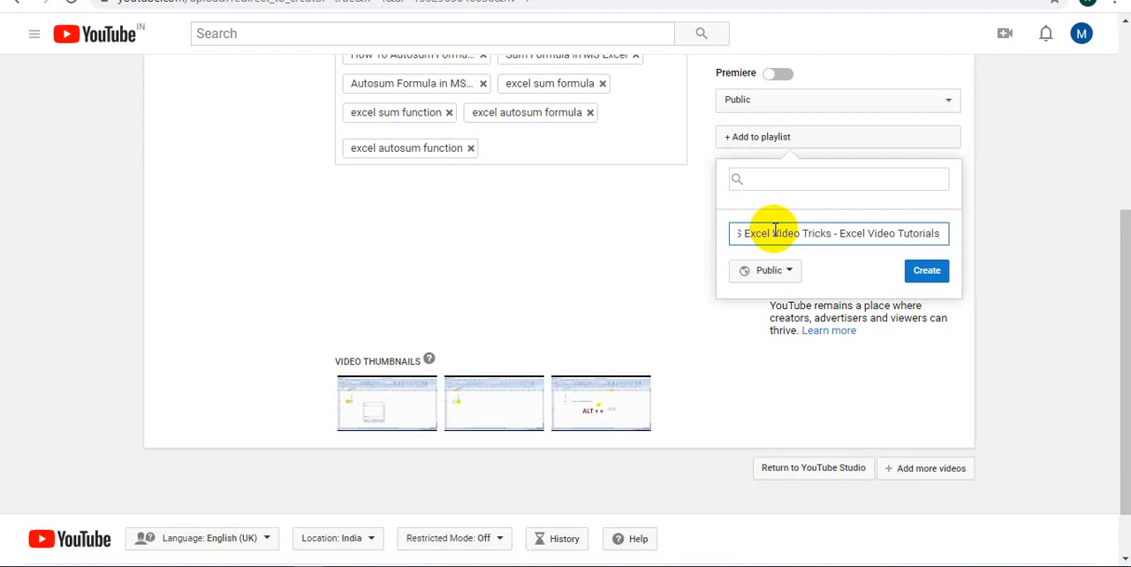
click(932, 271)
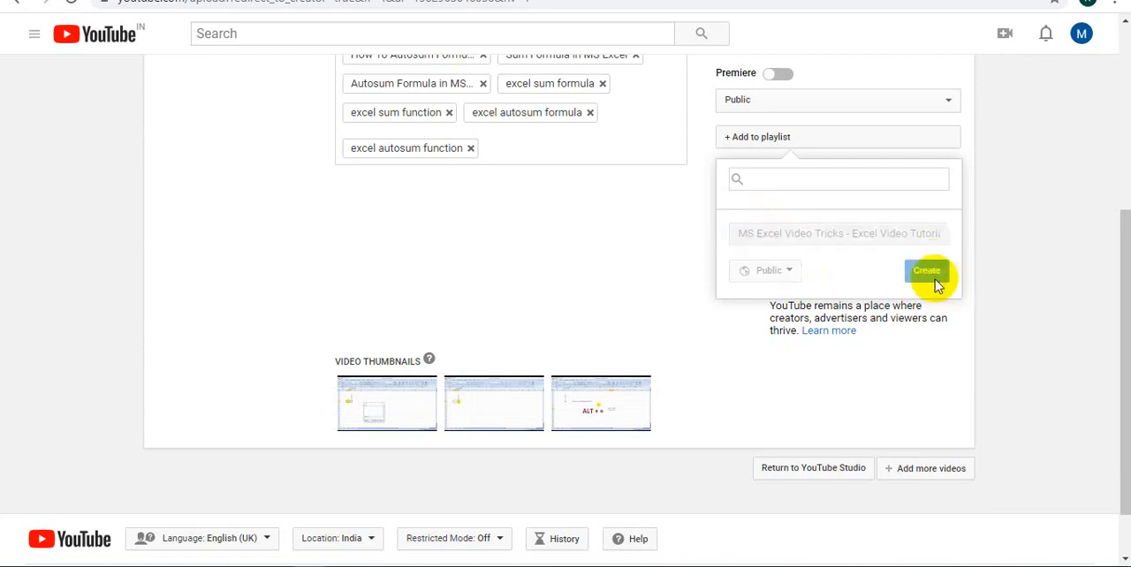
click(994, 254)
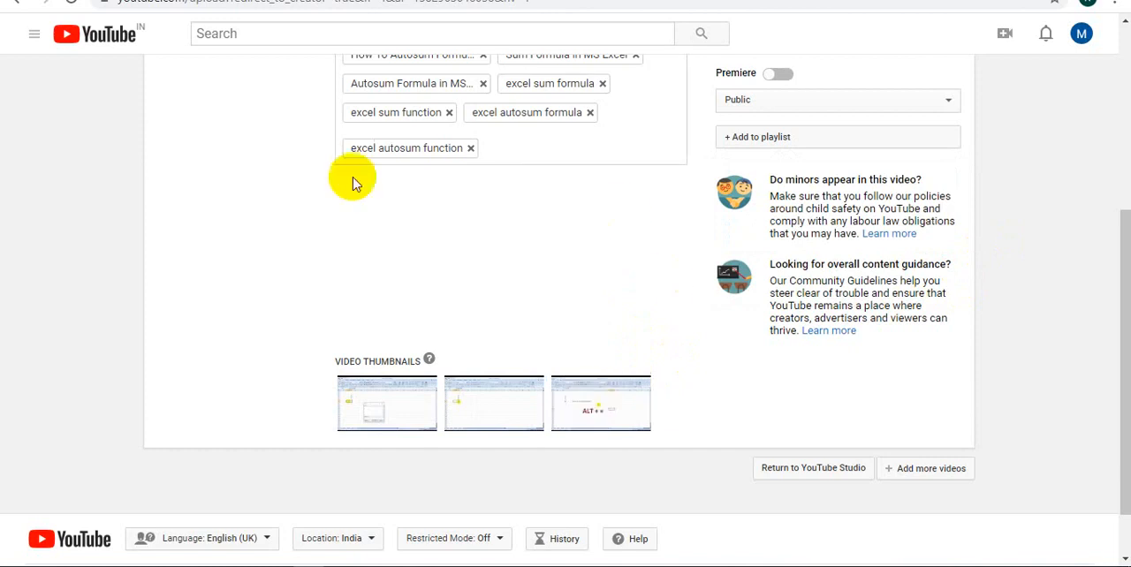
Choose the third suggested video thumbnail, the frame showing "ALT + ="
click(583, 402)
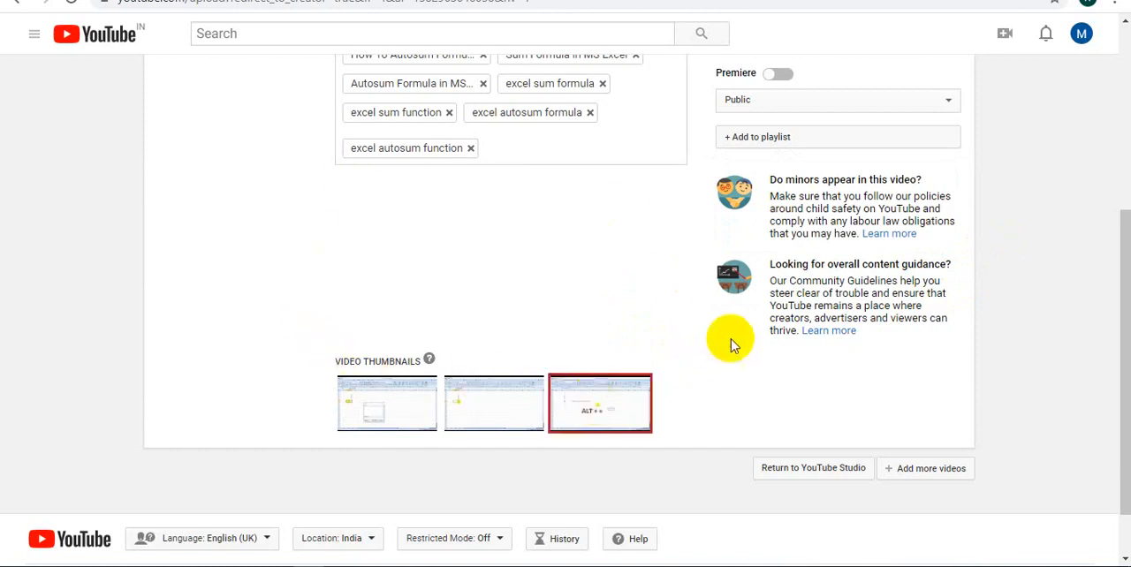
scroll(972, 379, up, 4)
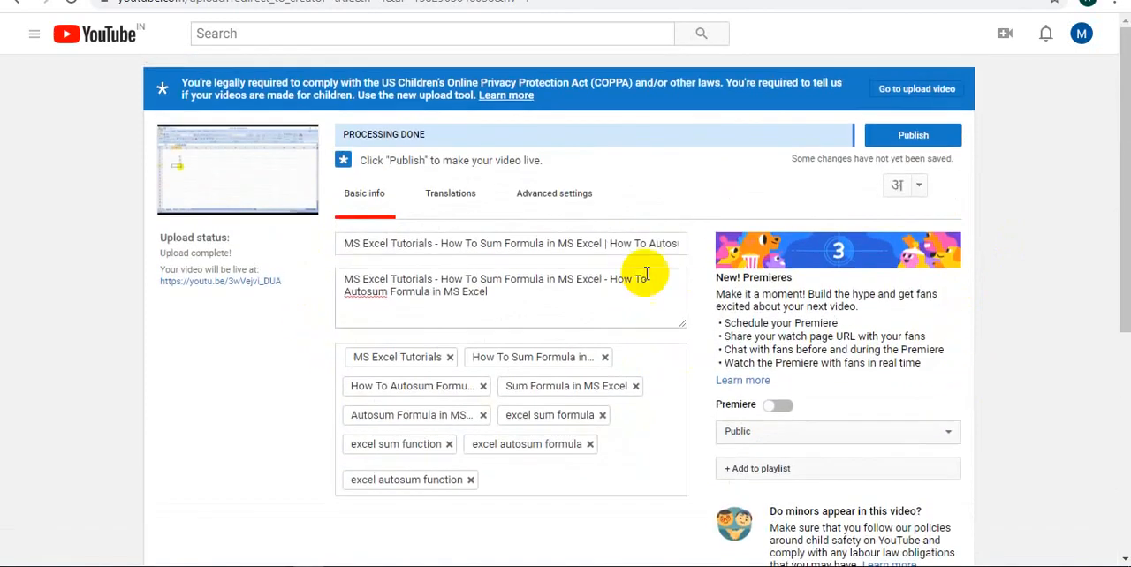
In the video's advanced settings, set the recording date to today, 28 February 2020, and allow viewers to contribute translated titles, descriptions and subtitles
click(554, 192)
scroll(934, 397, down, 1)
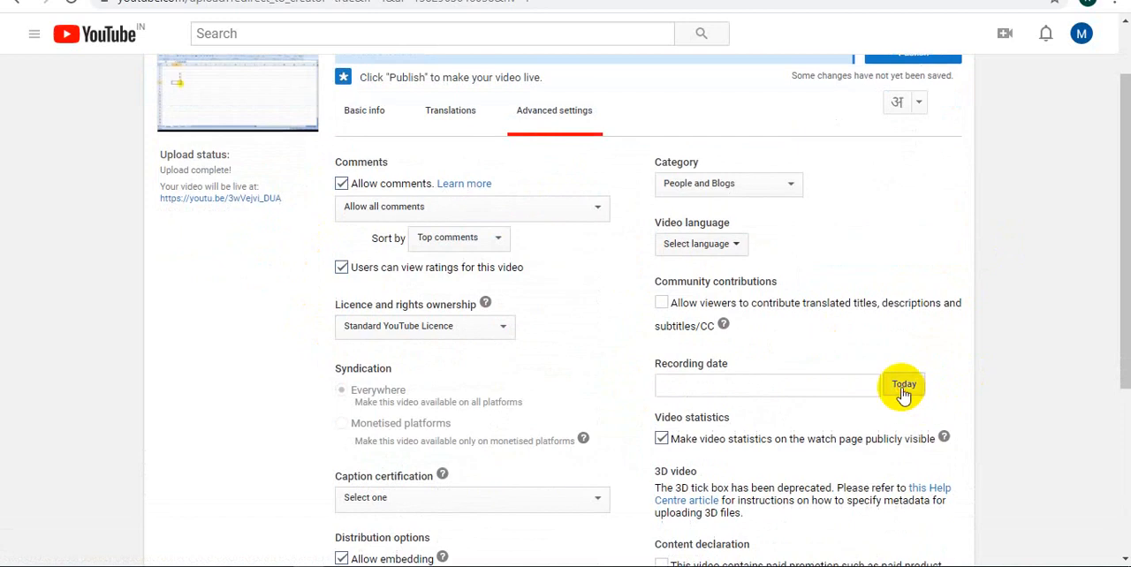
click(904, 389)
click(661, 302)
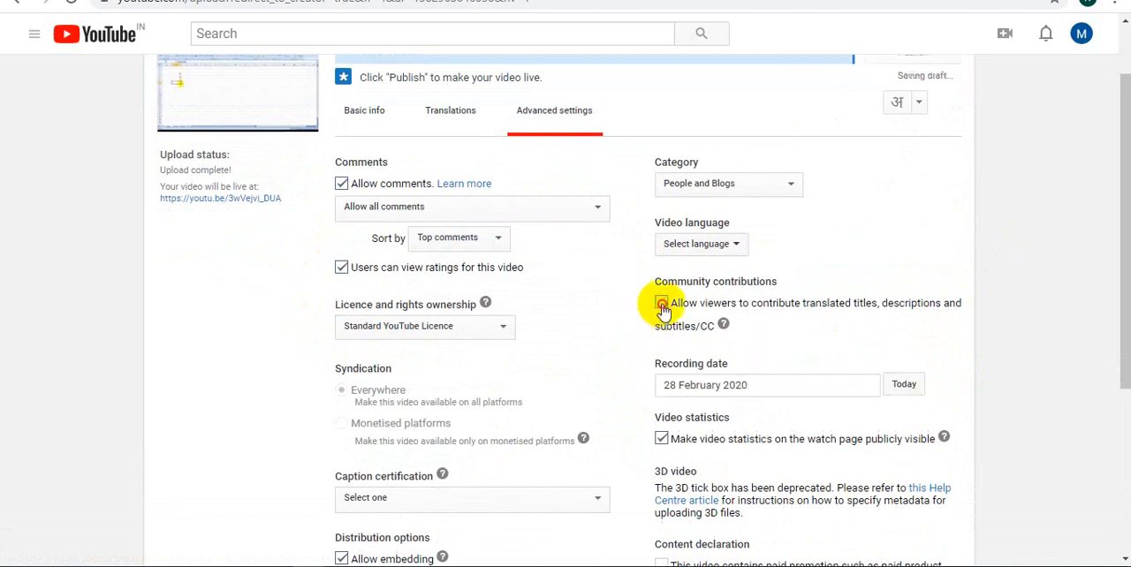
Set the video language to English (United Kingdom) and the category to Education
click(705, 244)
click(698, 275)
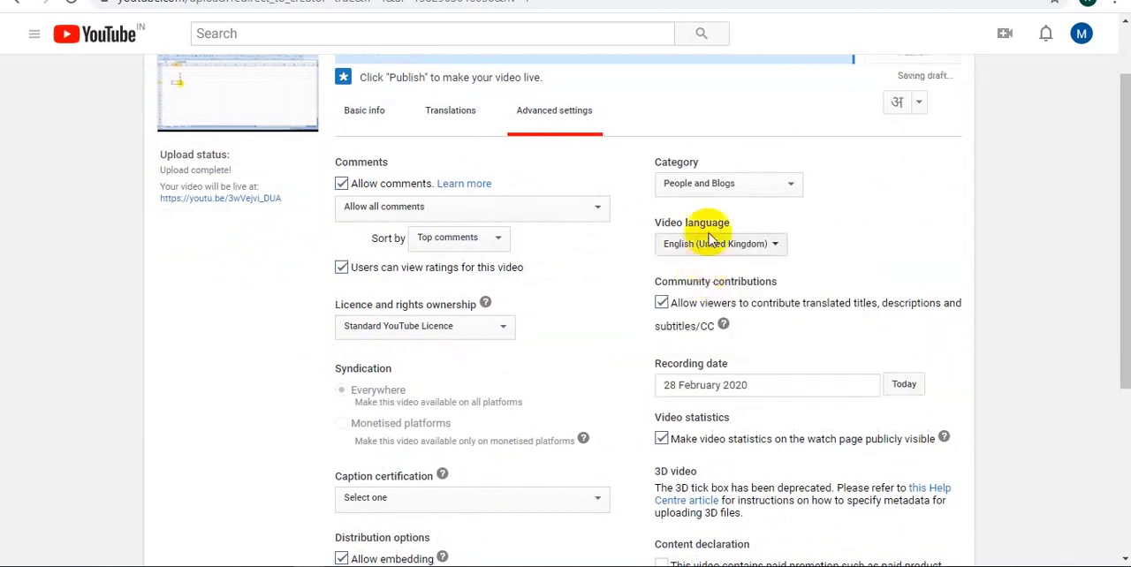
click(732, 186)
click(750, 367)
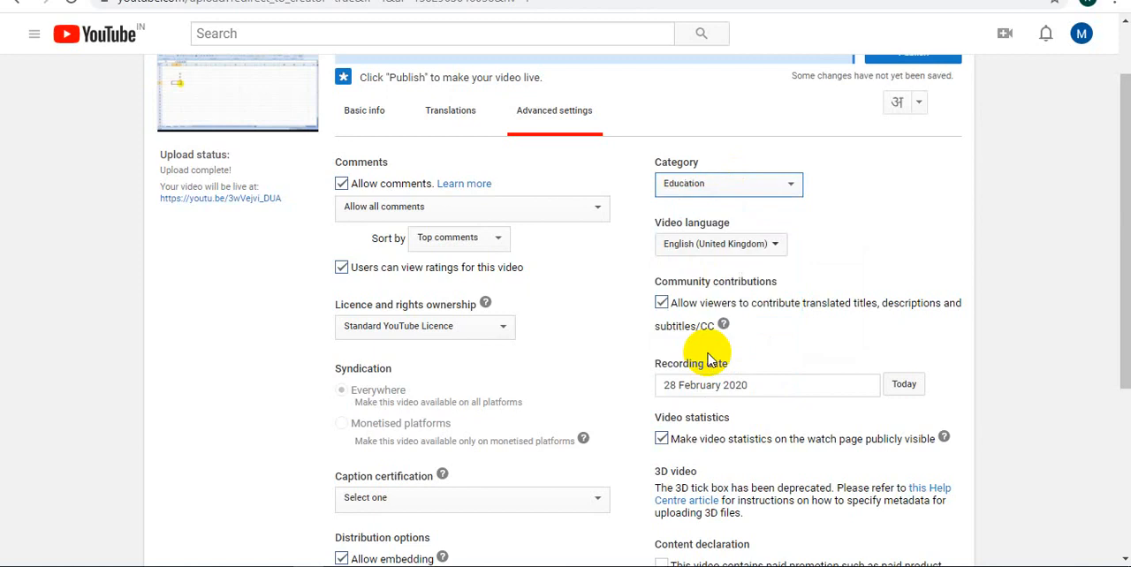
Review the video's basic info and publish the video with Public visibility
click(376, 113)
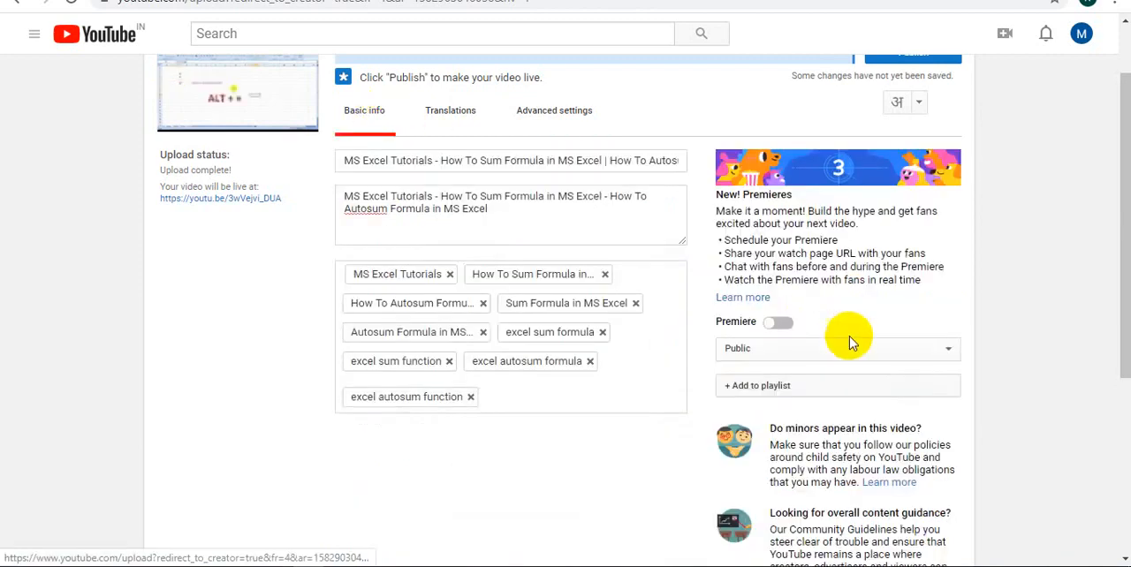
scroll(848, 343, up, 1)
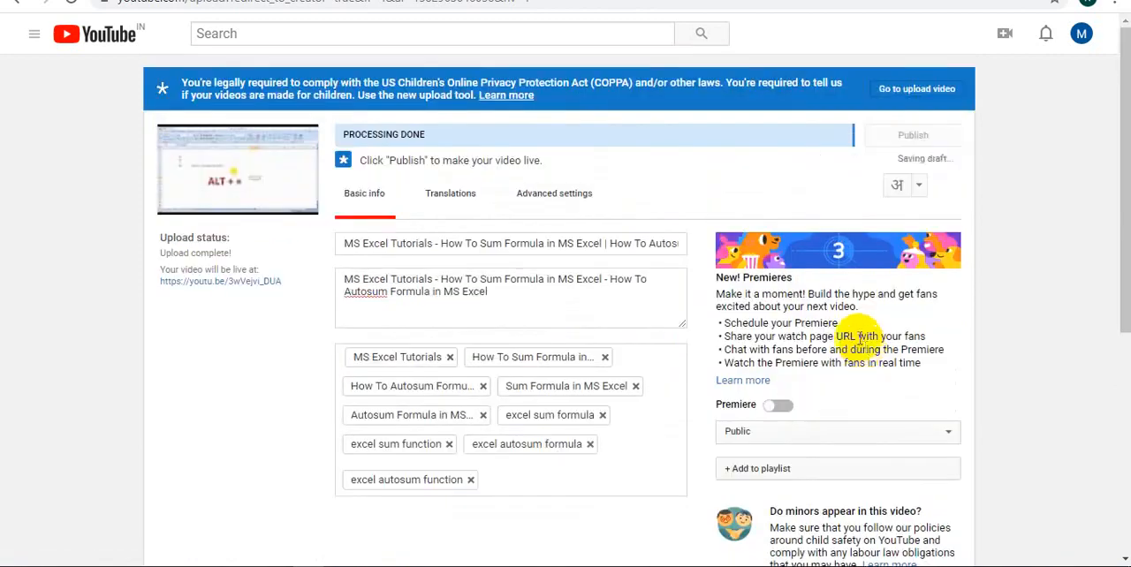
scroll(937, 344, down, 2)
scroll(884, 424, up, 2)
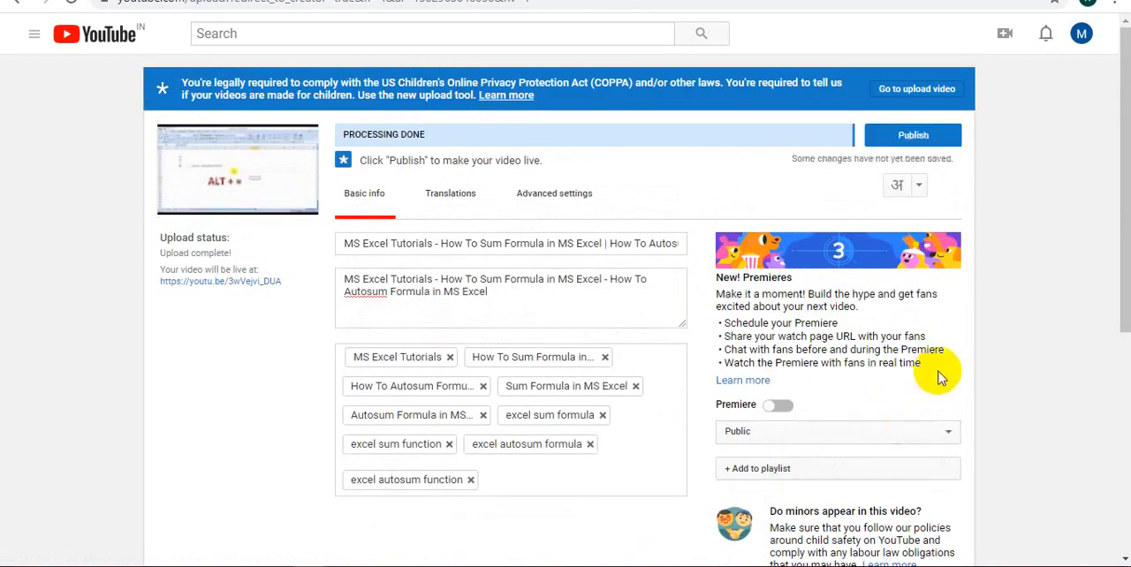
click(927, 141)
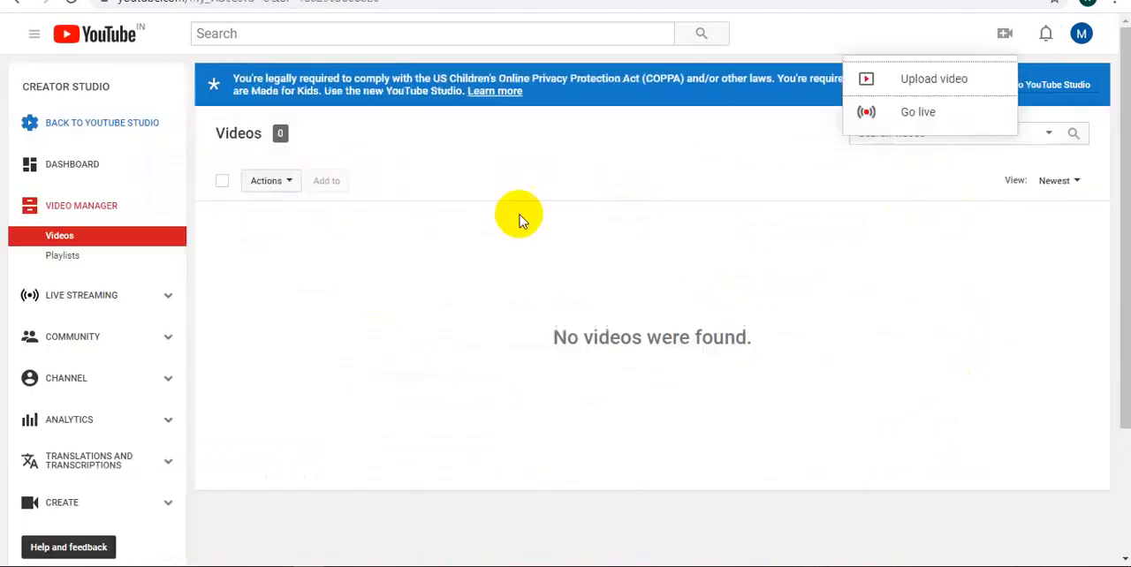
Switch to the Creator Studio video list and reload it to check for the published video
right_click(505, 240)
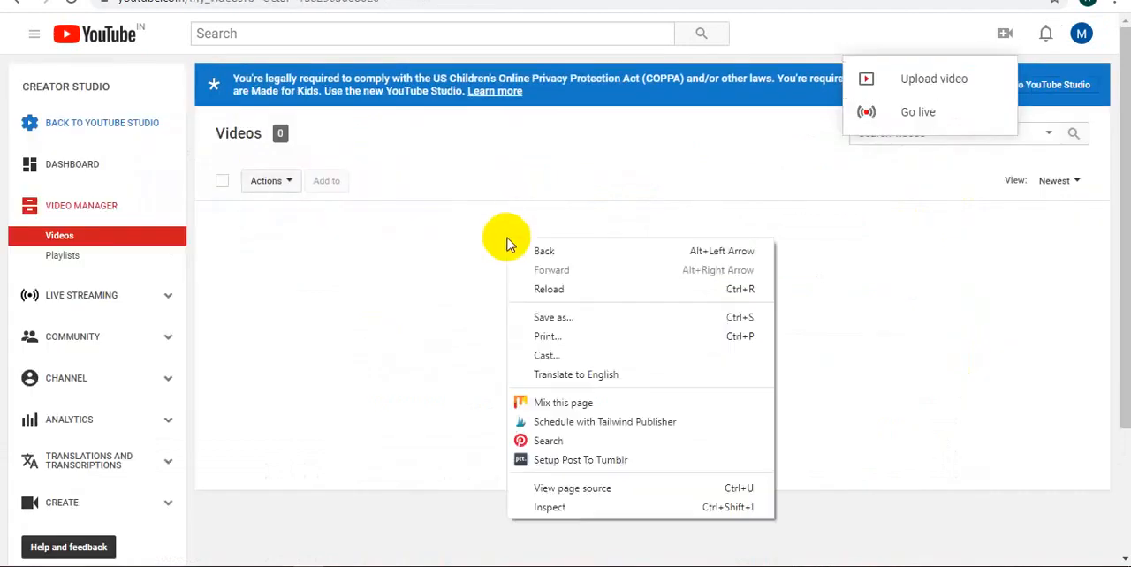
click(552, 294)
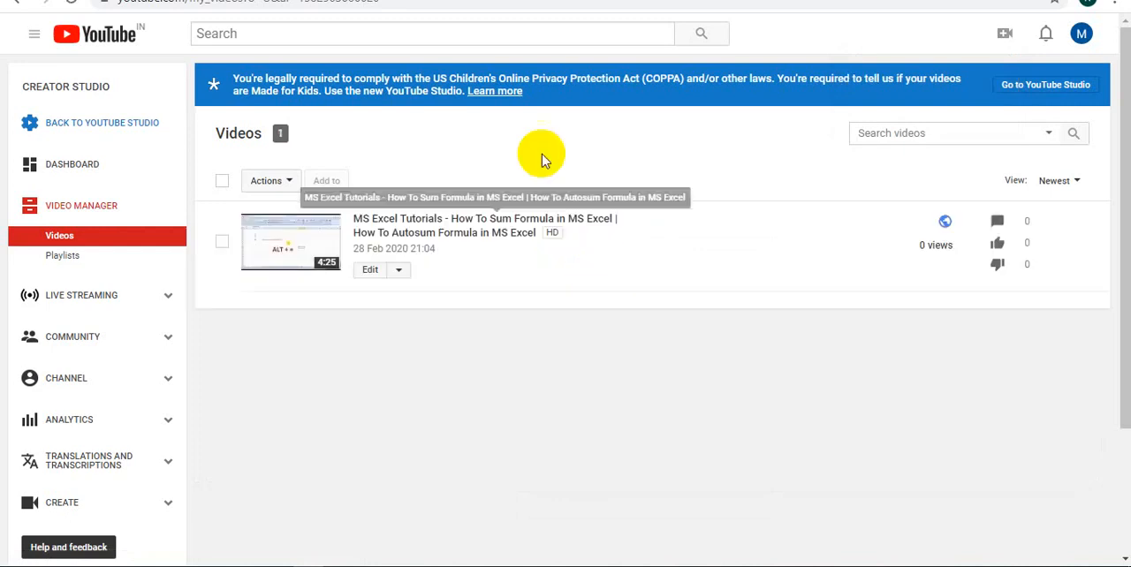
click(115, 129)
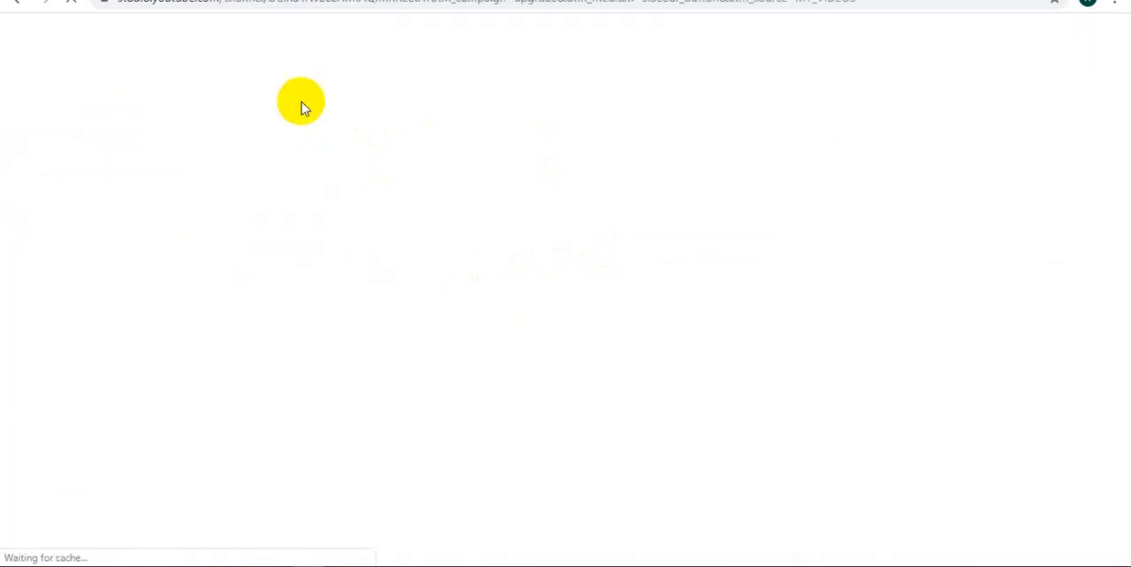
scroll(128, 348, down, 3)
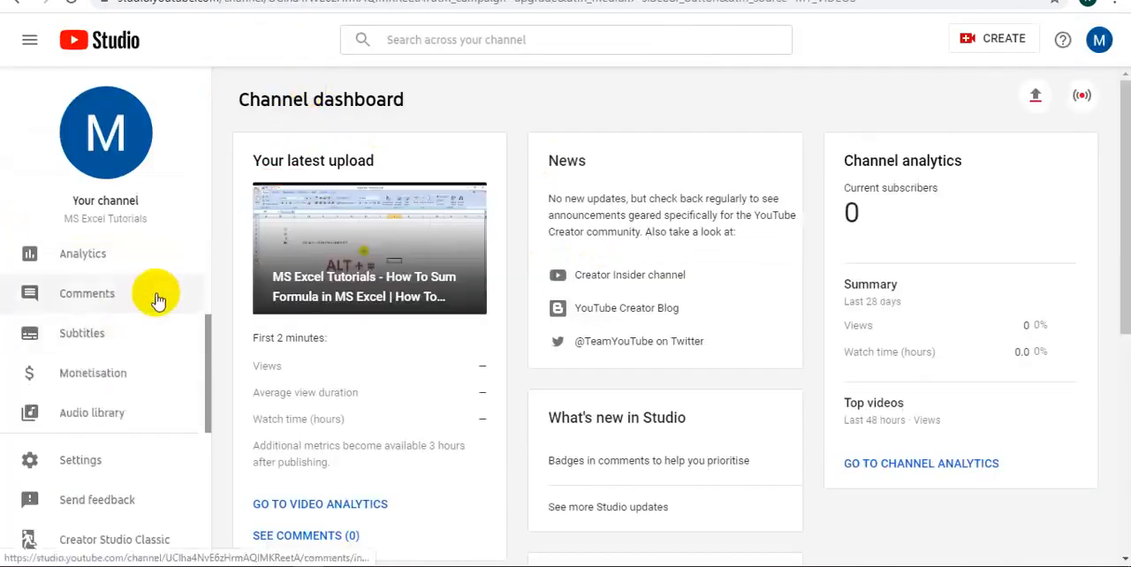
click(105, 374)
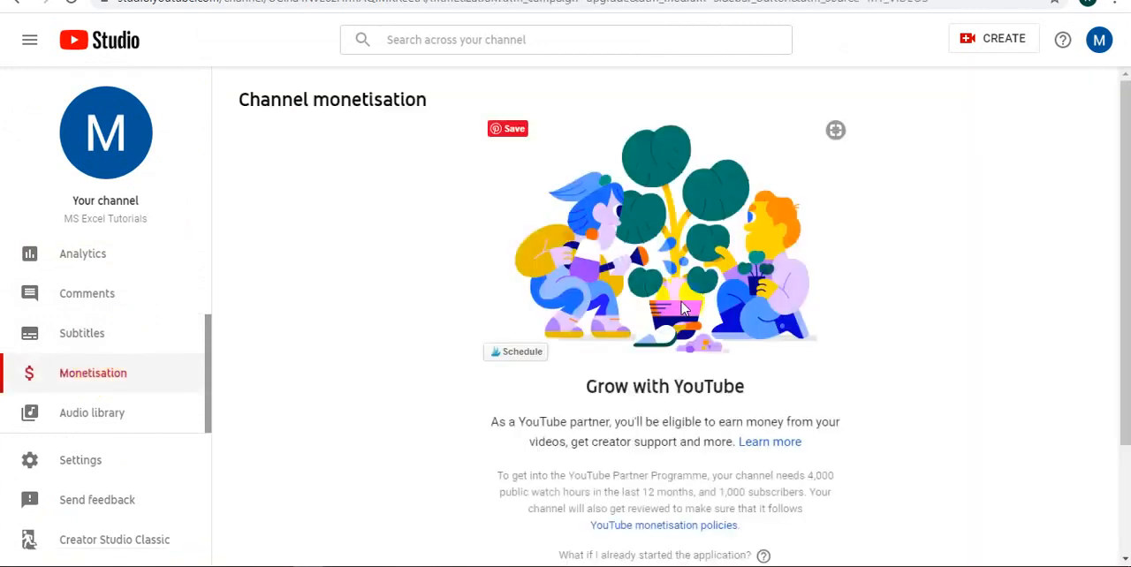
scroll(769, 350, down, 2)
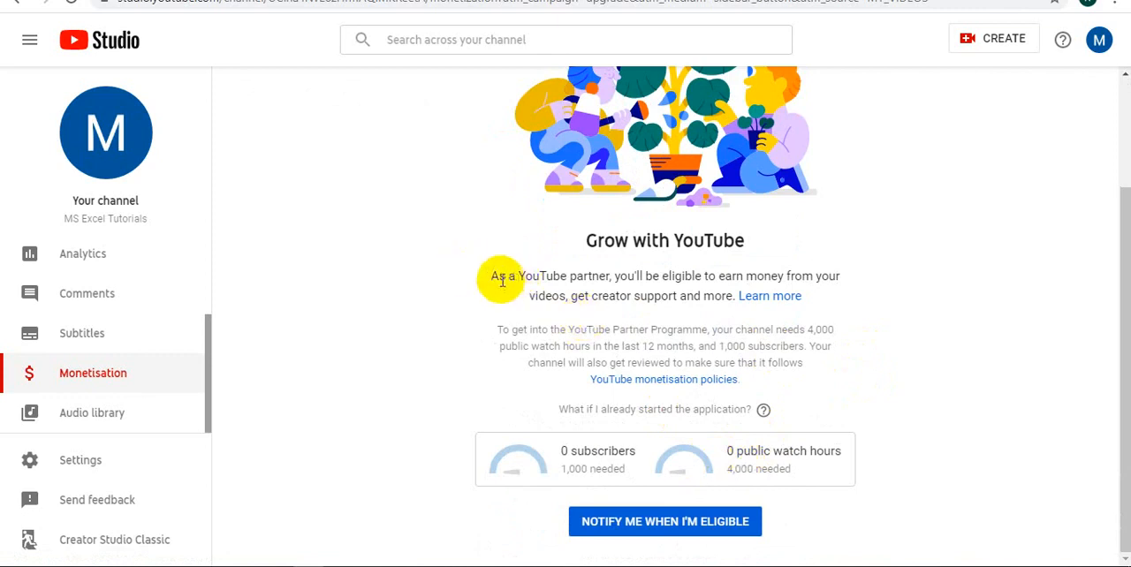
drag(495, 277, 928, 329)
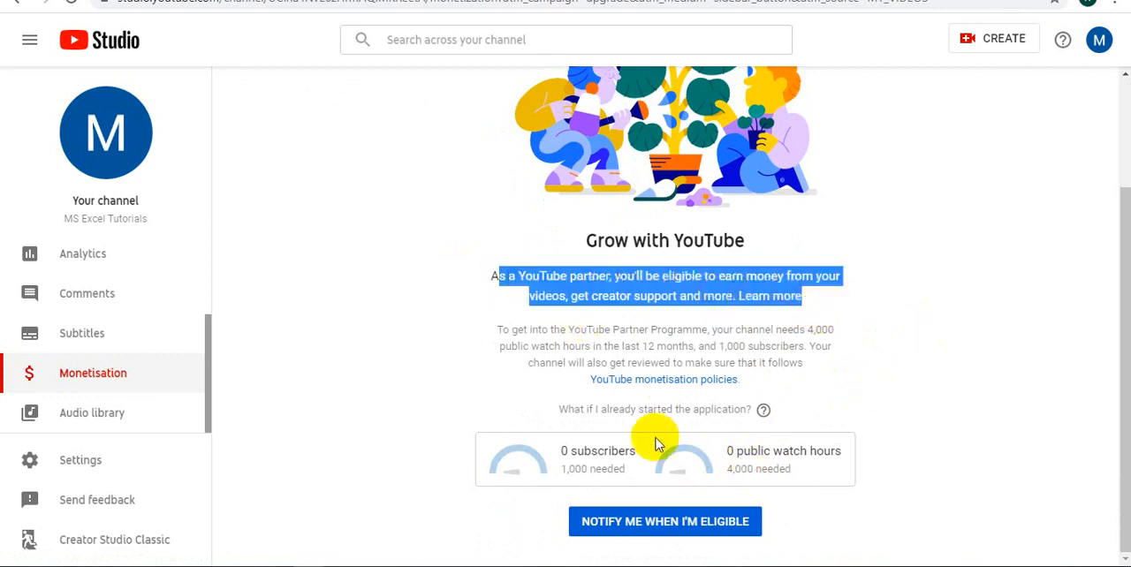
drag(561, 449, 639, 467)
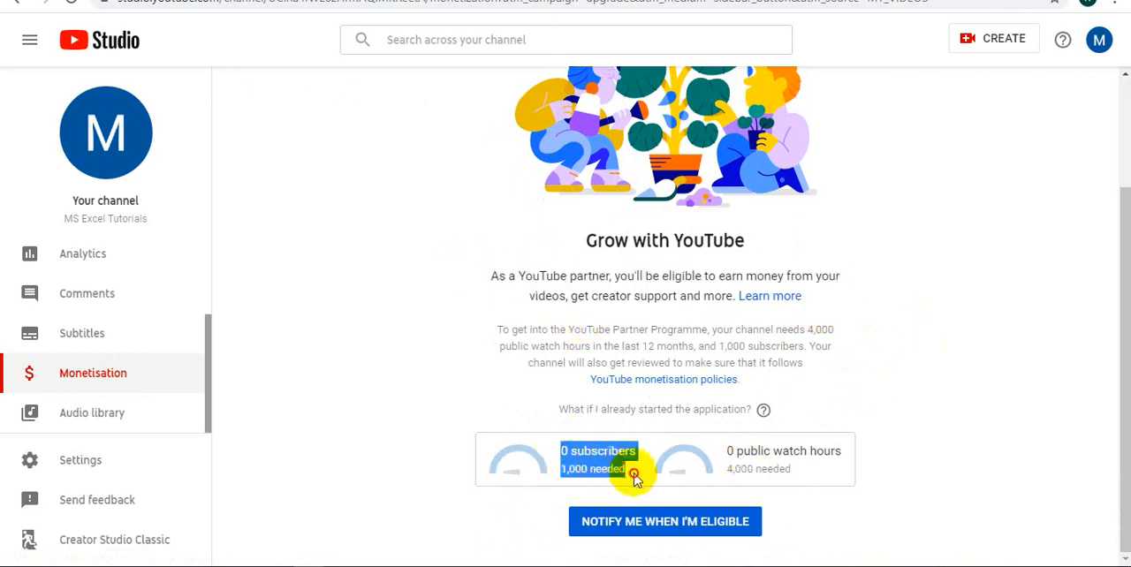
click(729, 451)
drag(729, 451, 858, 454)
click(944, 392)
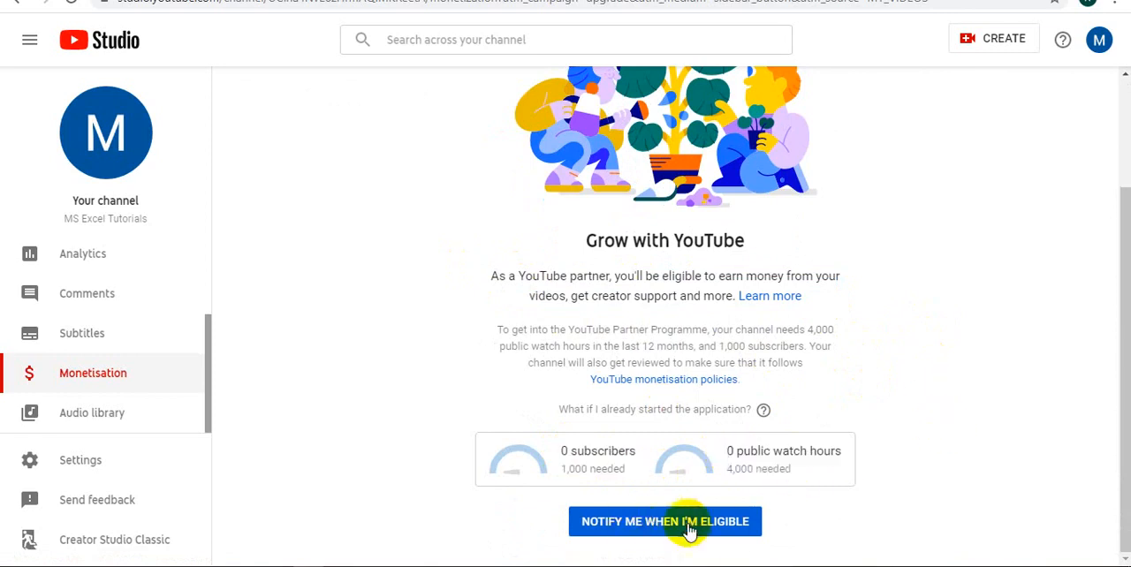
Request a notification for when the channel becomes eligible for monetisation
click(656, 525)
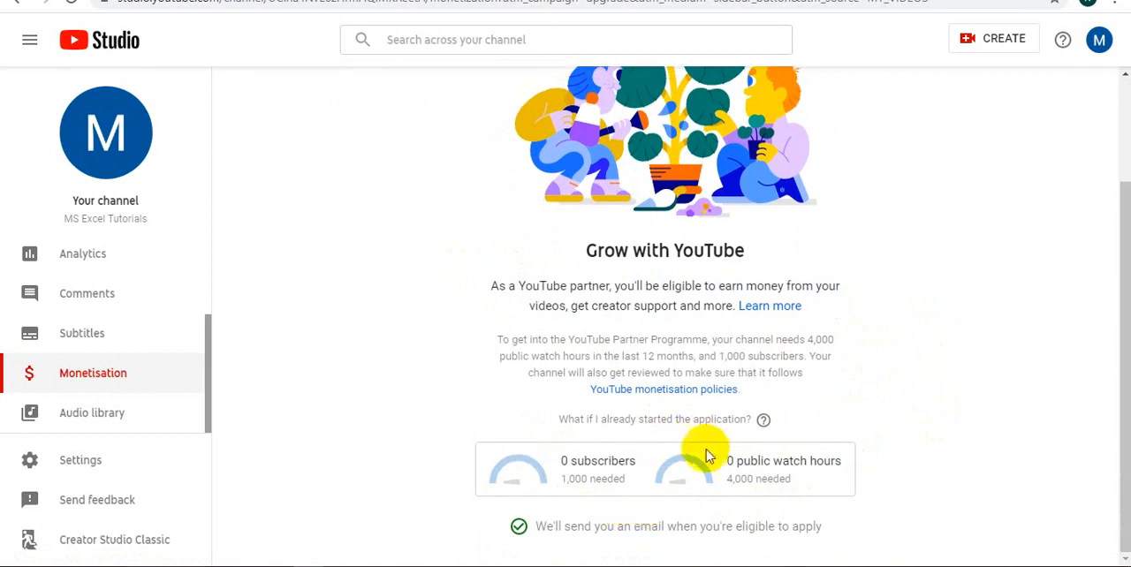
scroll(699, 455, up, 3)
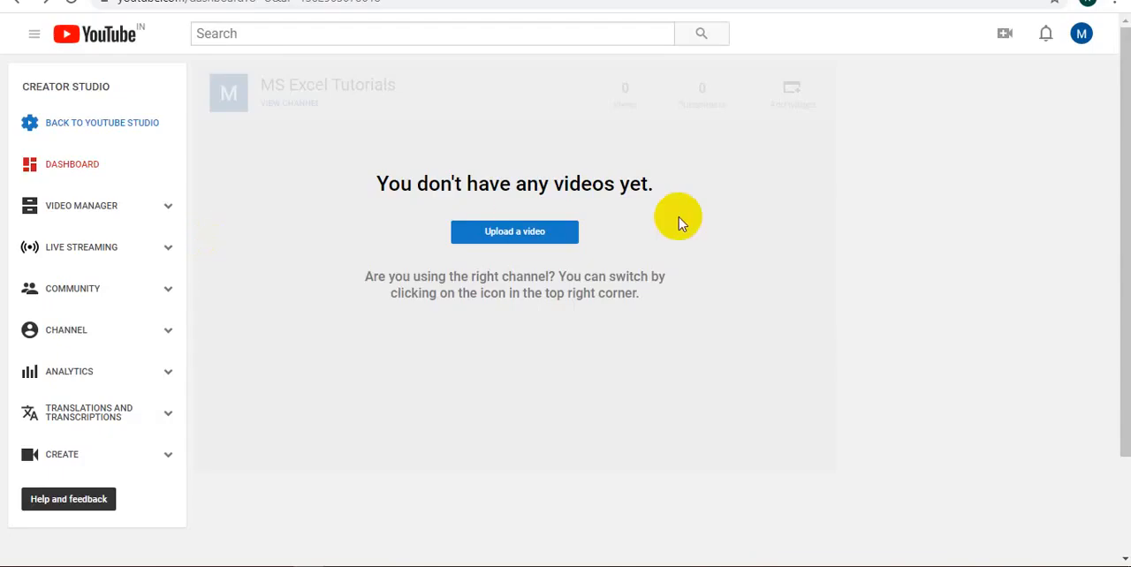
Reload the Creator Studio dashboard and add the Videos widget to it
right_click(748, 181)
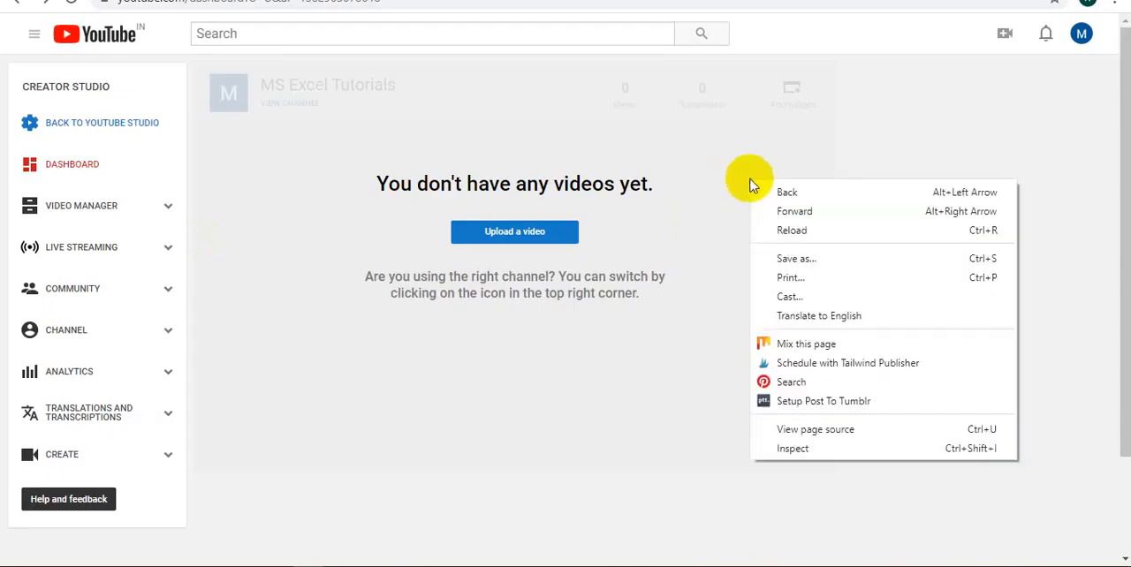
click(778, 228)
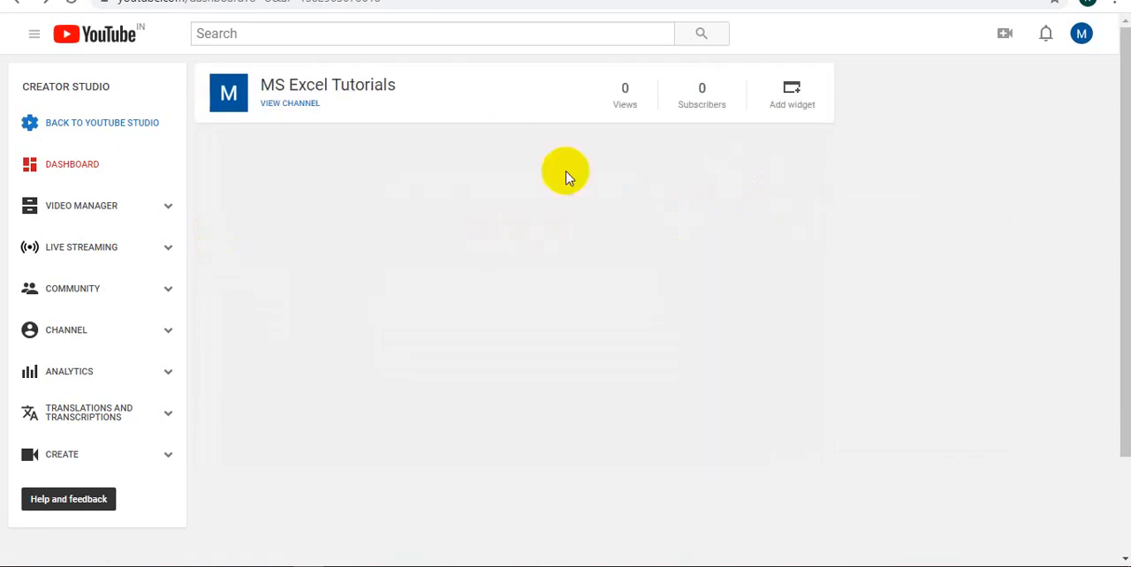
click(793, 91)
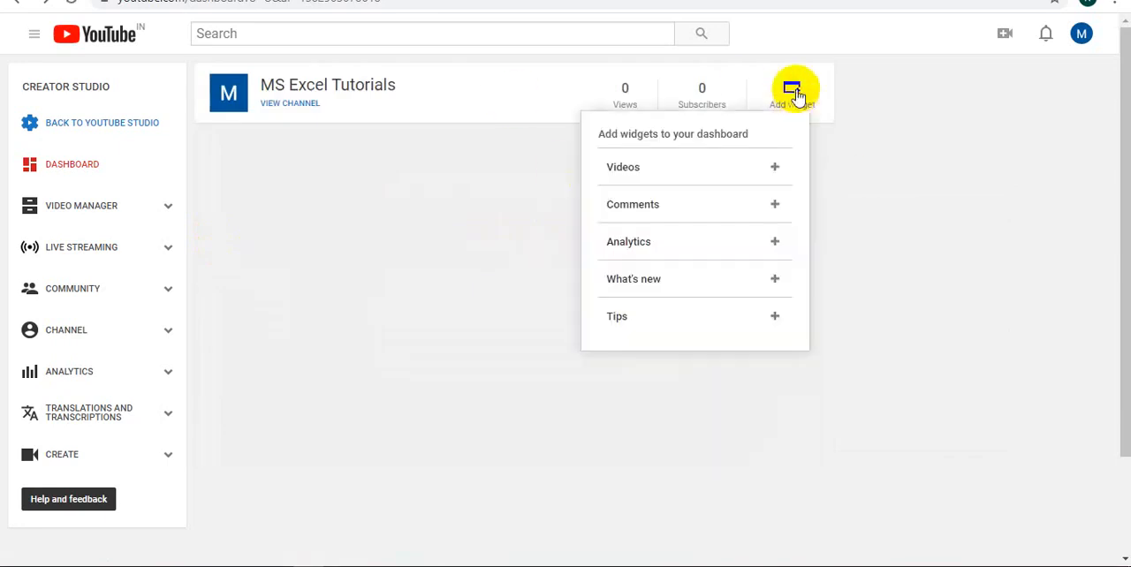
click(774, 164)
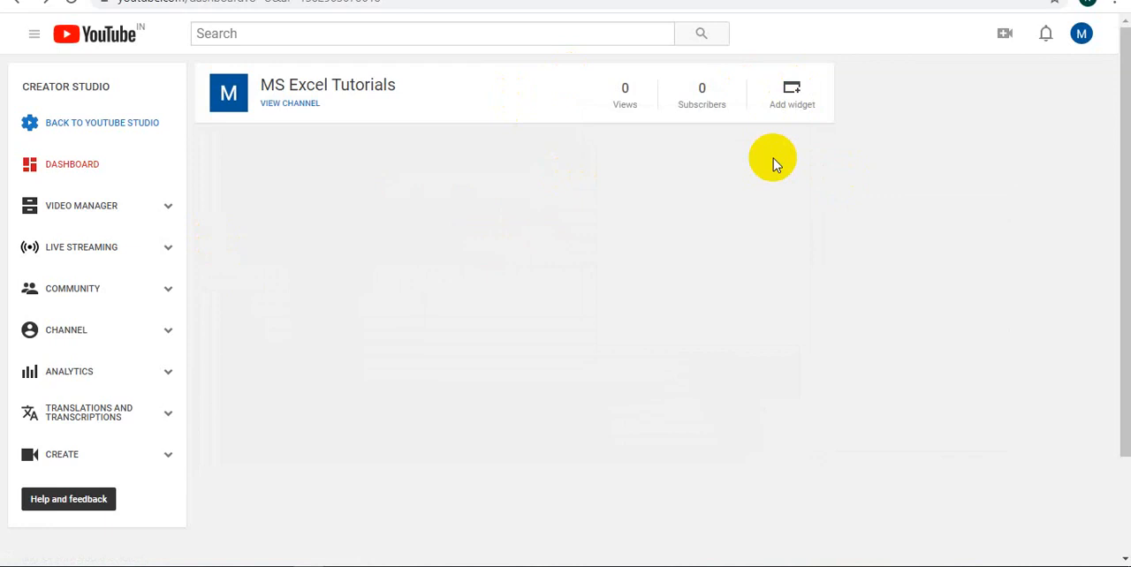
Add the Comments widget to the dashboard and place it below the Videos widget
click(791, 89)
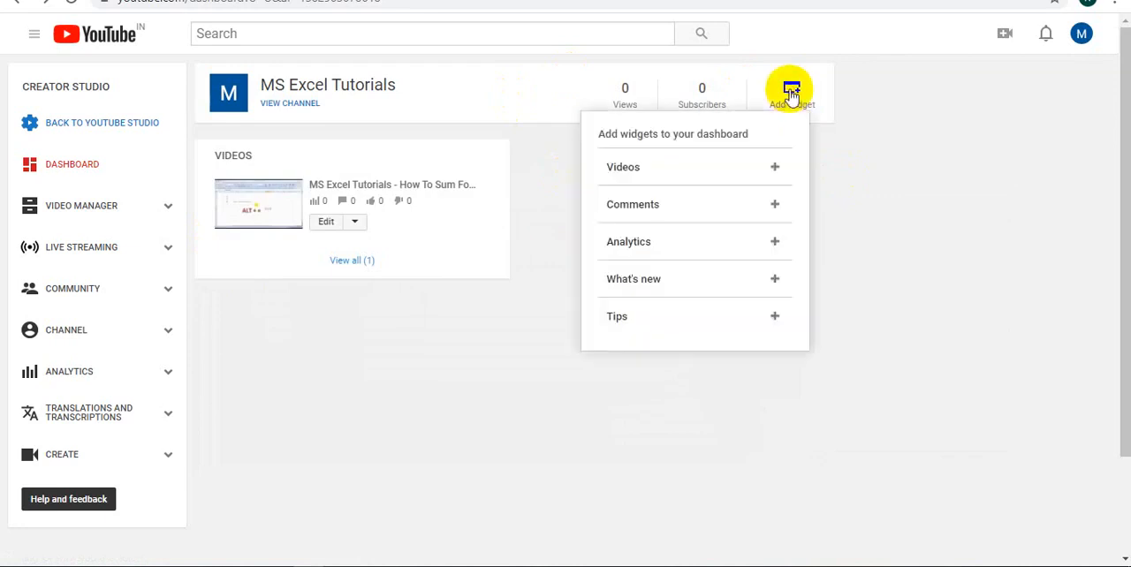
click(769, 202)
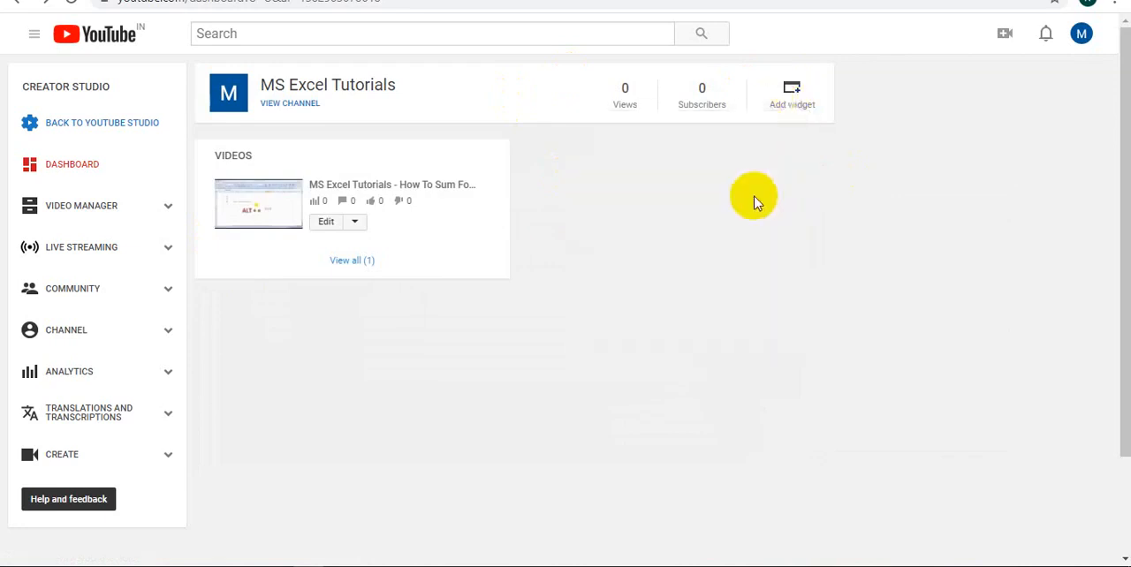
drag(460, 152, 444, 341)
Add the Analytics widget to the dashboard and move it into the second column beside the Videos widget
click(791, 92)
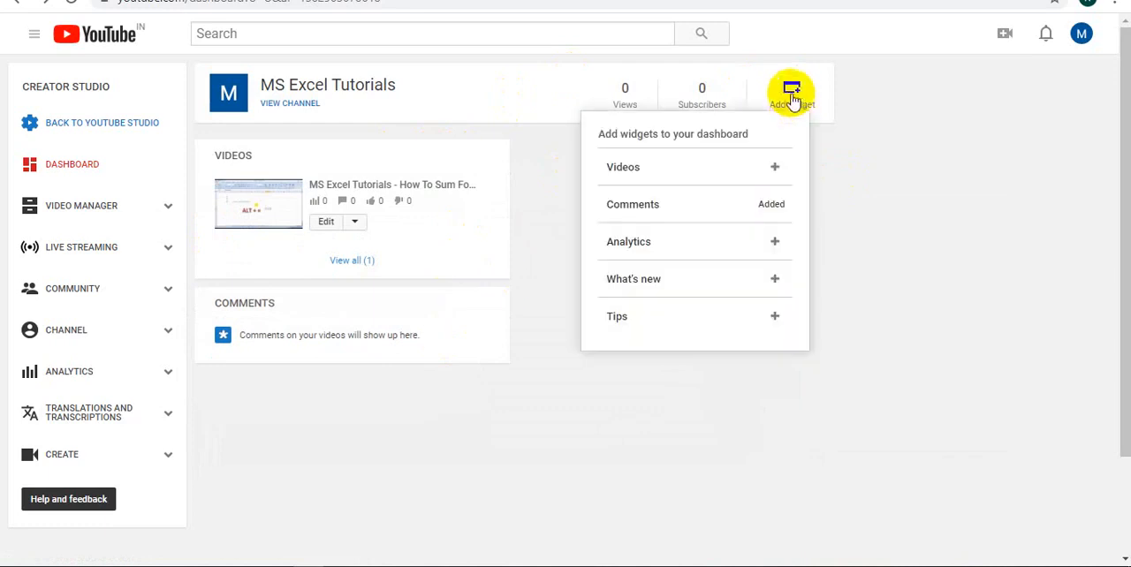
click(775, 242)
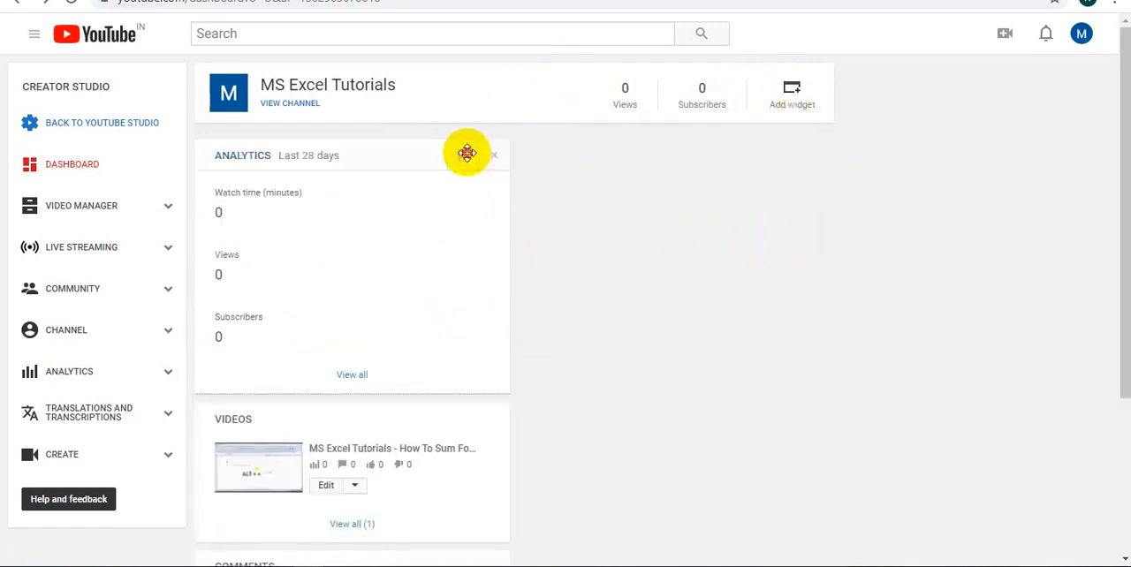
drag(465, 151, 800, 162)
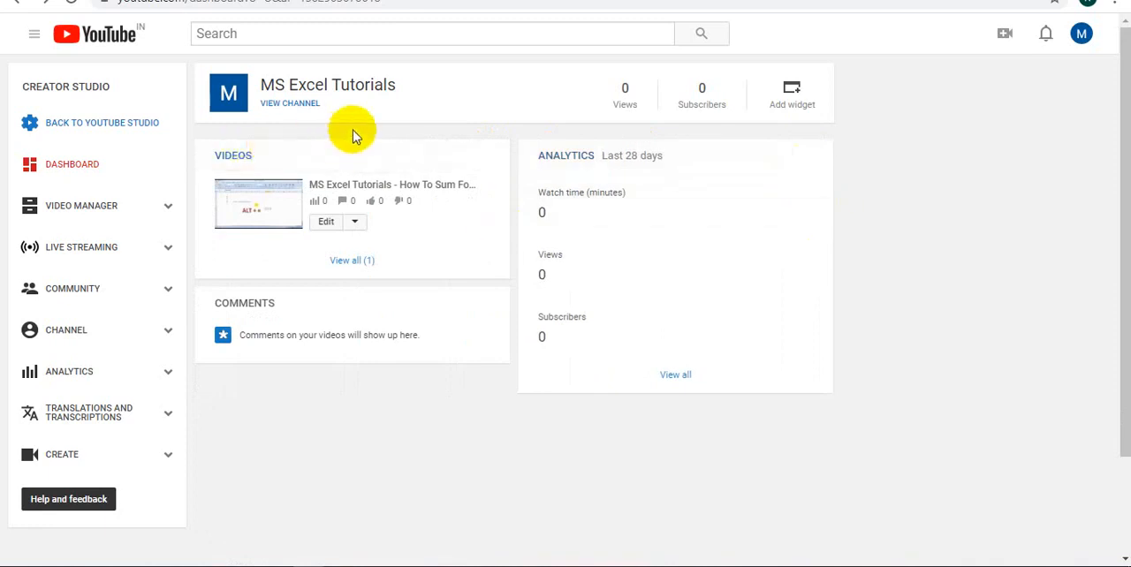
Look over the arranged dashboard widgets and open the Video Manager
scroll(575, 265, down, 3)
scroll(591, 283, up, 3)
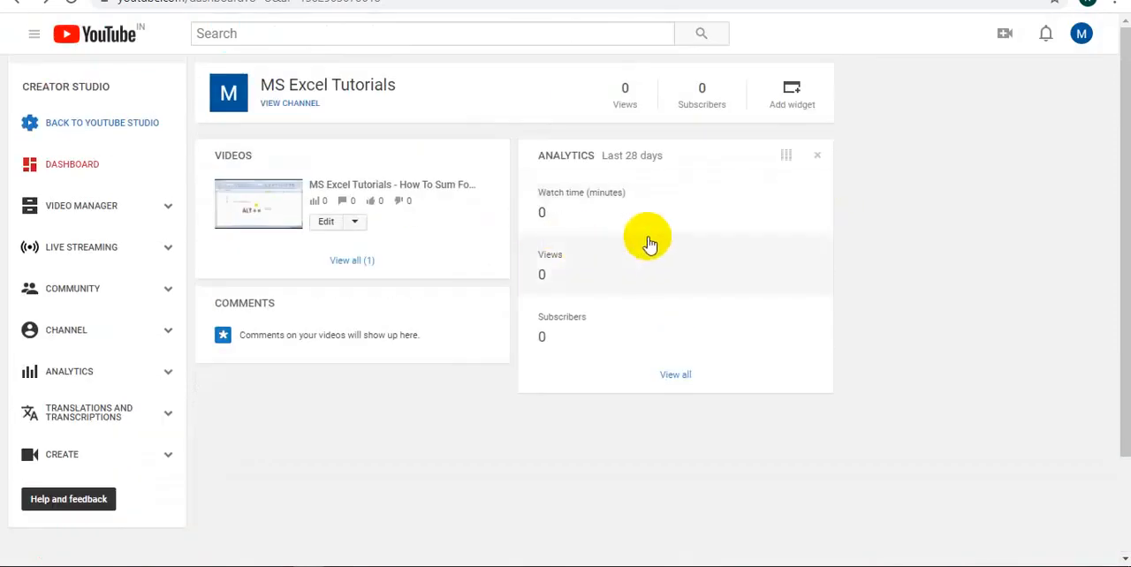
click(53, 206)
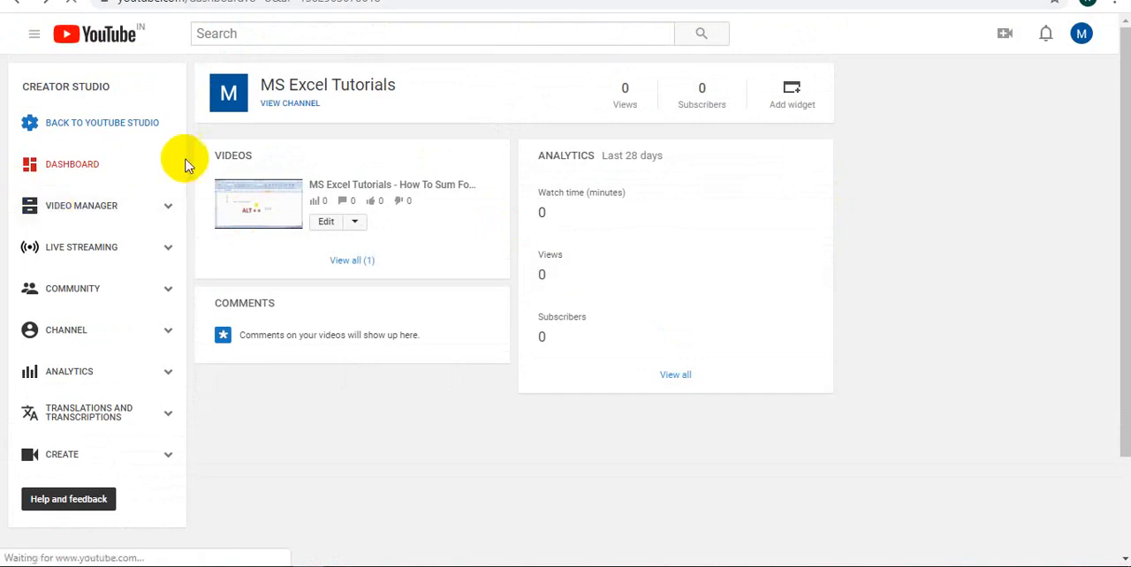